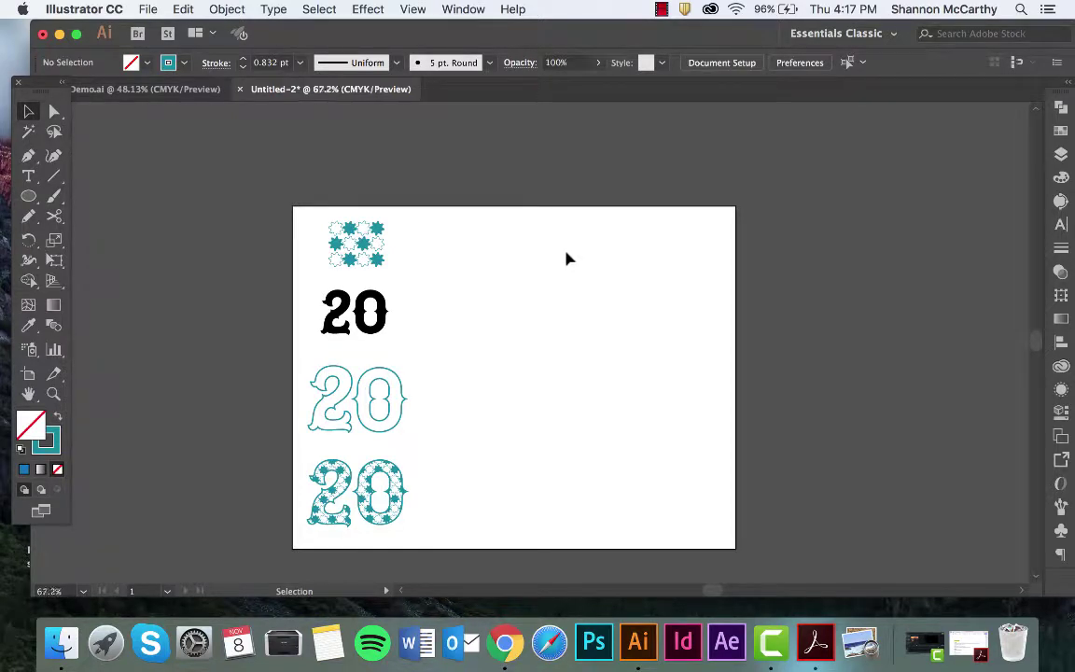
Place a smaller copy of the star tile to the right of the lettering.
{"action": "scroll", "coordinate": [568, 258], "scroll_direction": "down", "scroll_amount": 2}
{"action": "scroll", "coordinate": [568, 259], "scroll_direction": "right", "scroll_amount": 2}
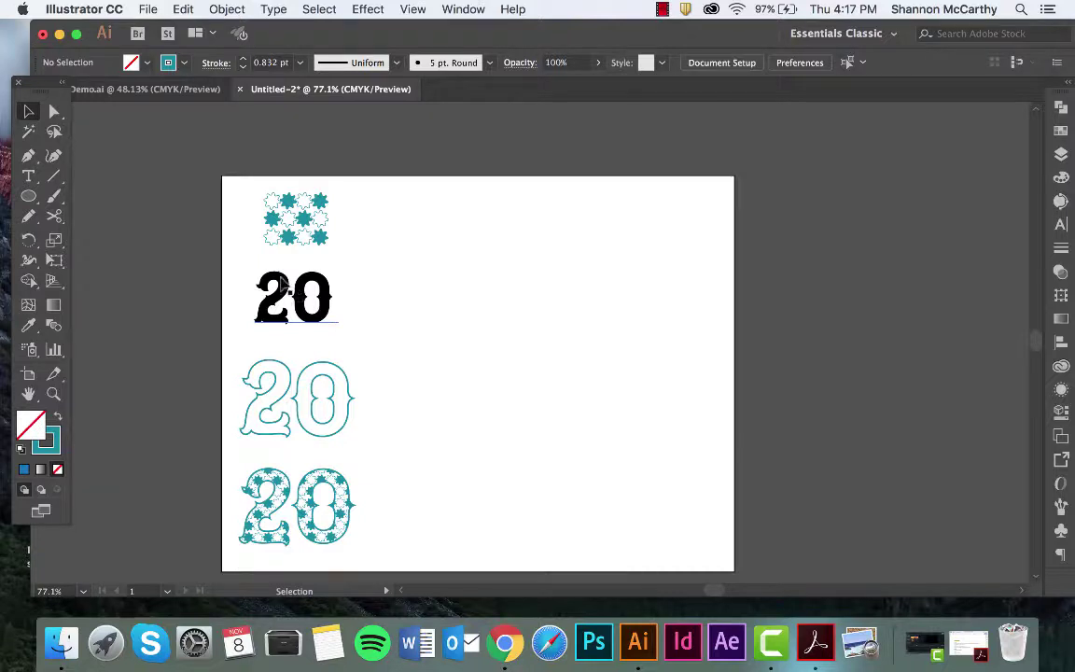
{"action": "left_click", "coordinate": [323, 209]}
{"action": "left_click", "coordinate": [330, 248]}
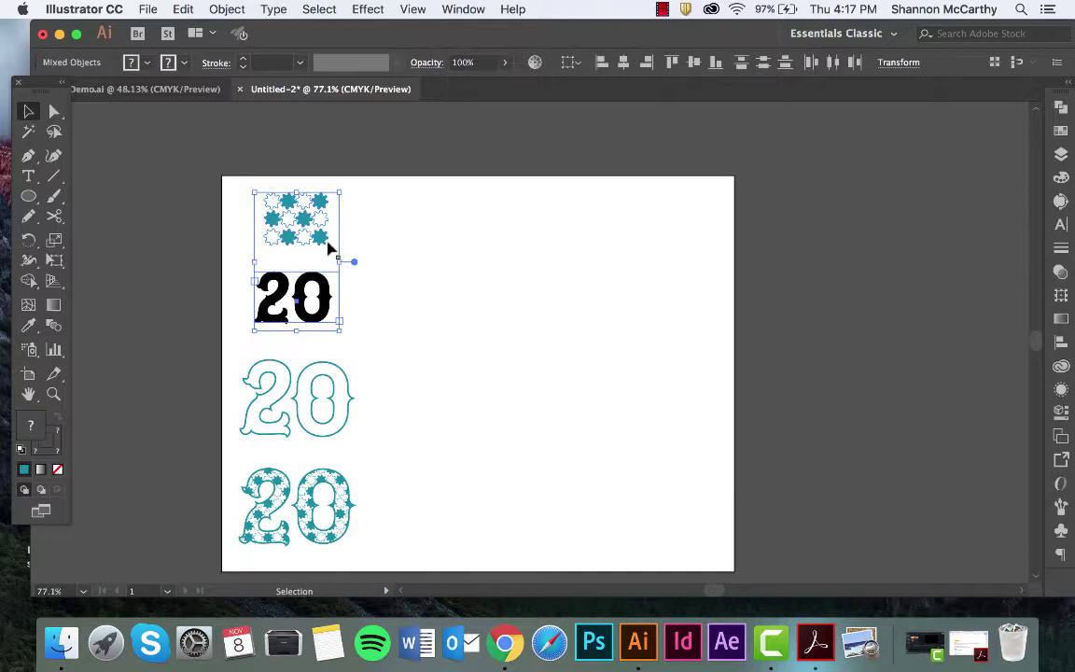
{"action": "left_click", "coordinate": [264, 172]}
{"action": "left_click", "coordinate": [333, 242]}
{"action": "left_click_drag", "start_coordinate": [333, 243], "coordinate": [604, 289]}
{"action": "left_click_drag", "start_coordinate": [602, 225], "coordinate": [587, 241]}
{"action": "left_click", "coordinate": [602, 238]}
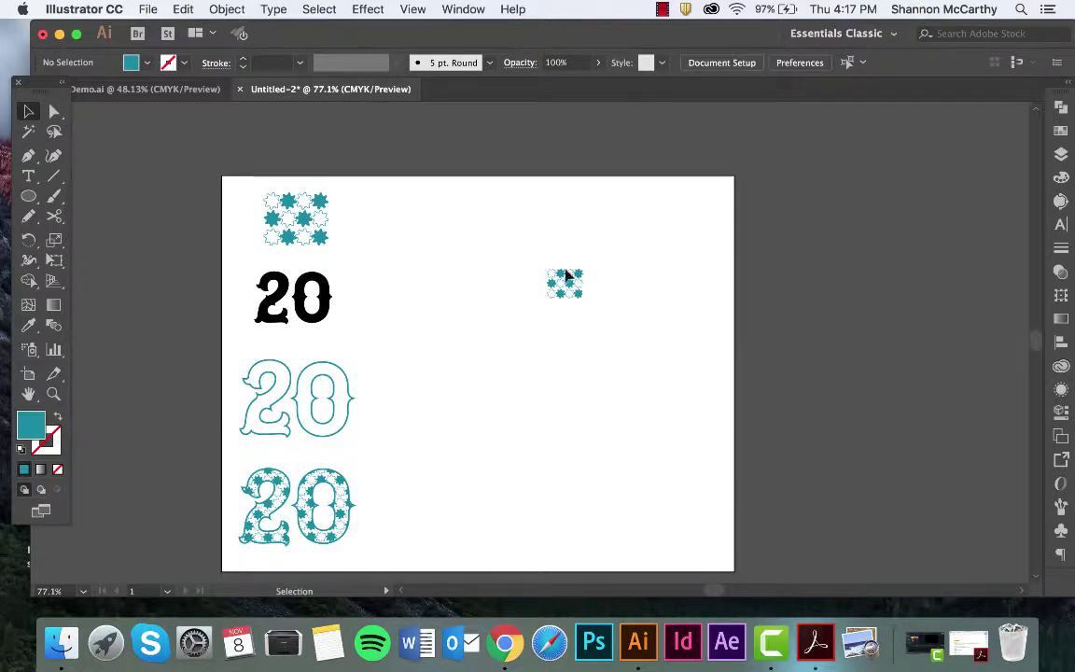
Zoom in and marquee-select the whole copied star tile.
{"action": "scroll", "coordinate": [536, 262], "scroll_direction": "up", "scroll_amount": 3}
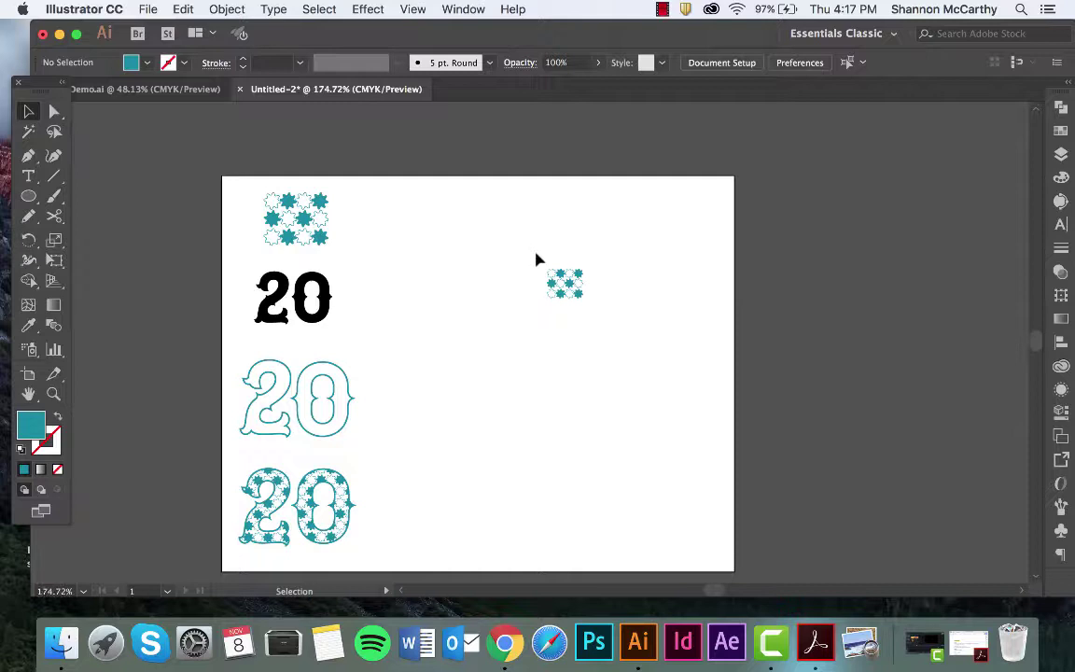
{"action": "left_click_drag", "start_coordinate": [578, 286], "coordinate": [667, 378]}
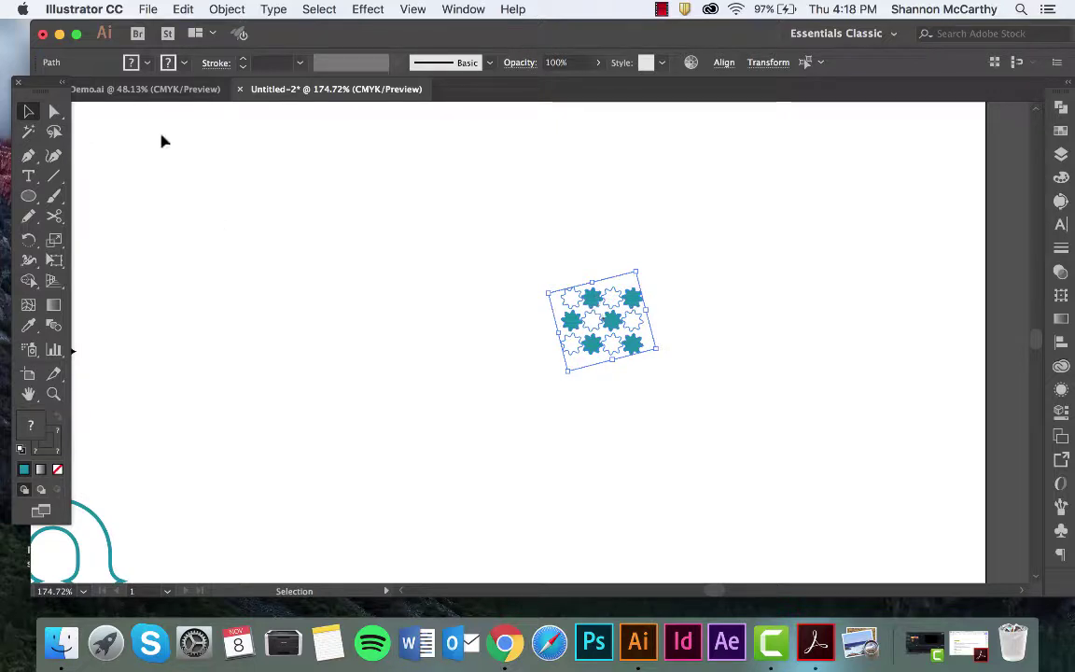
{"action": "left_click", "coordinate": [28, 196]}
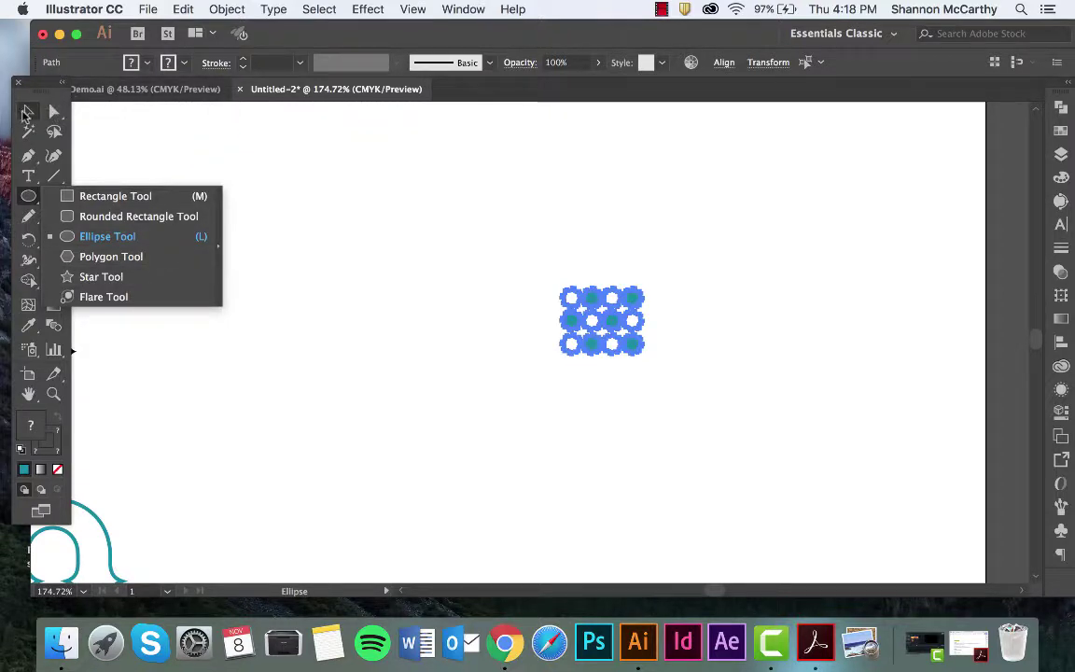
{"action": "left_click", "coordinate": [27, 113]}
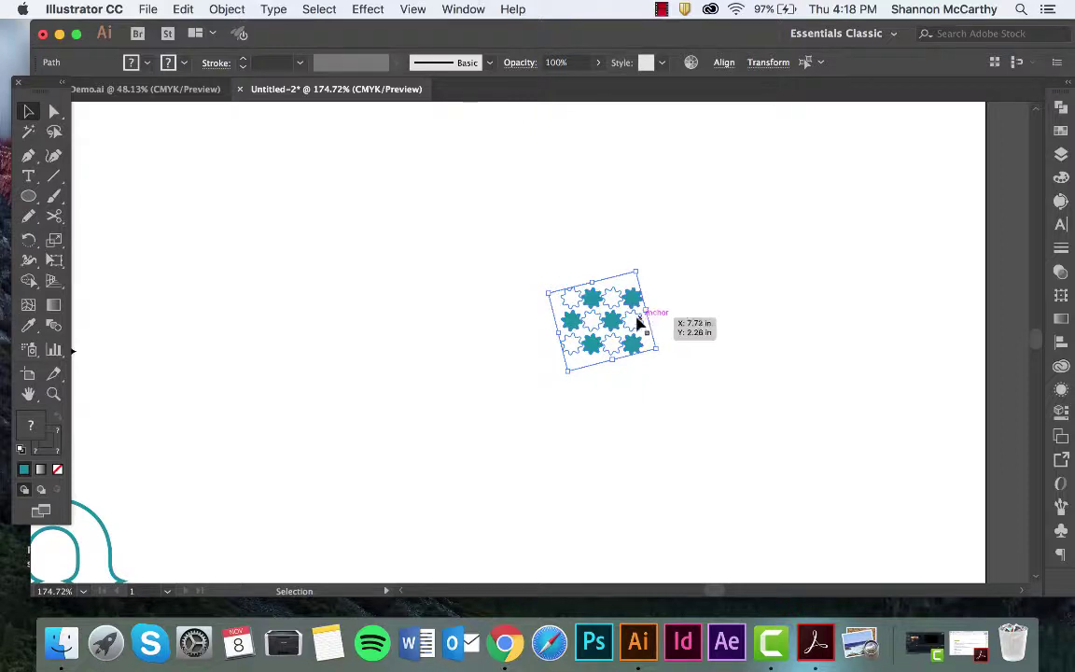
Make a new pattern swatch from the copied star tile with Object > Pattern > Make.
{"action": "left_click", "coordinate": [225, 7]}
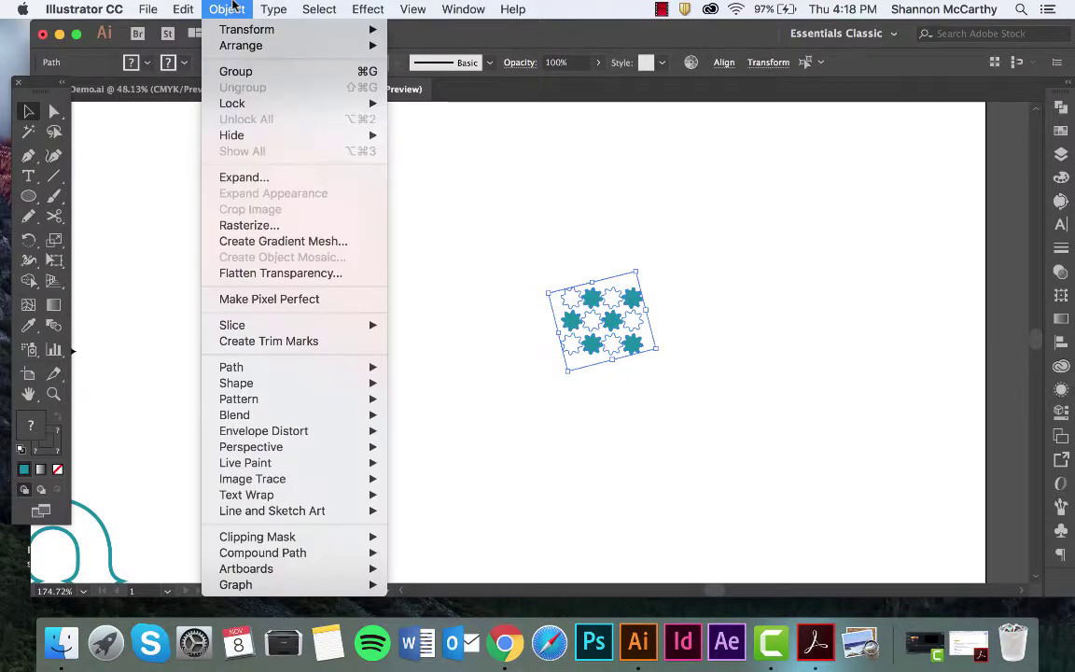
{"action": "mouse_move", "coordinate": [235, 397]}
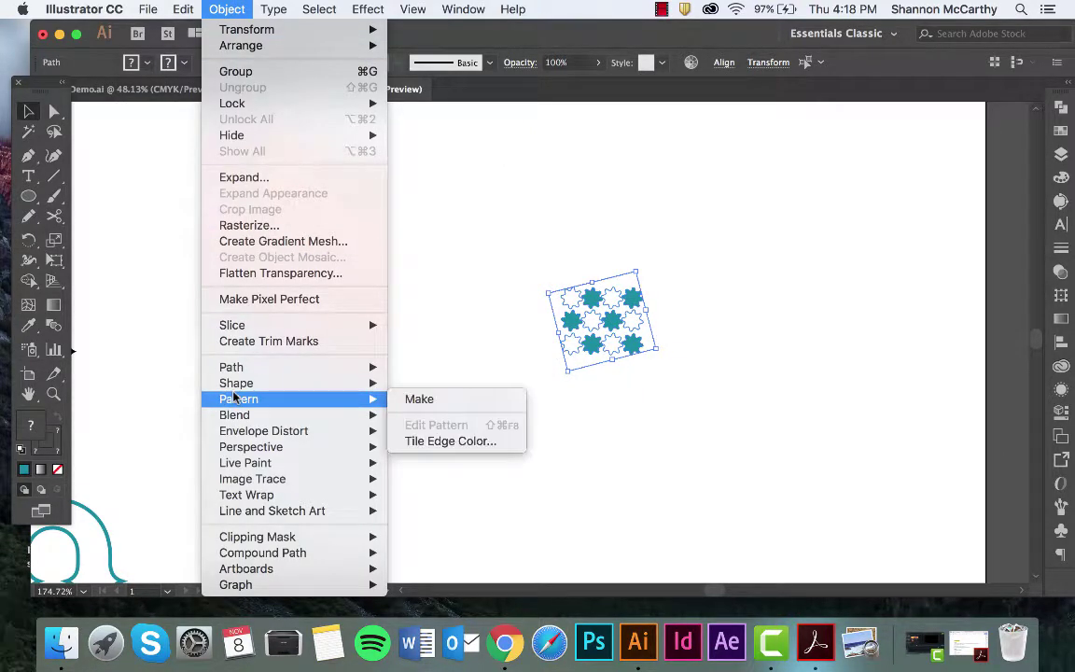
{"action": "left_click", "coordinate": [475, 403]}
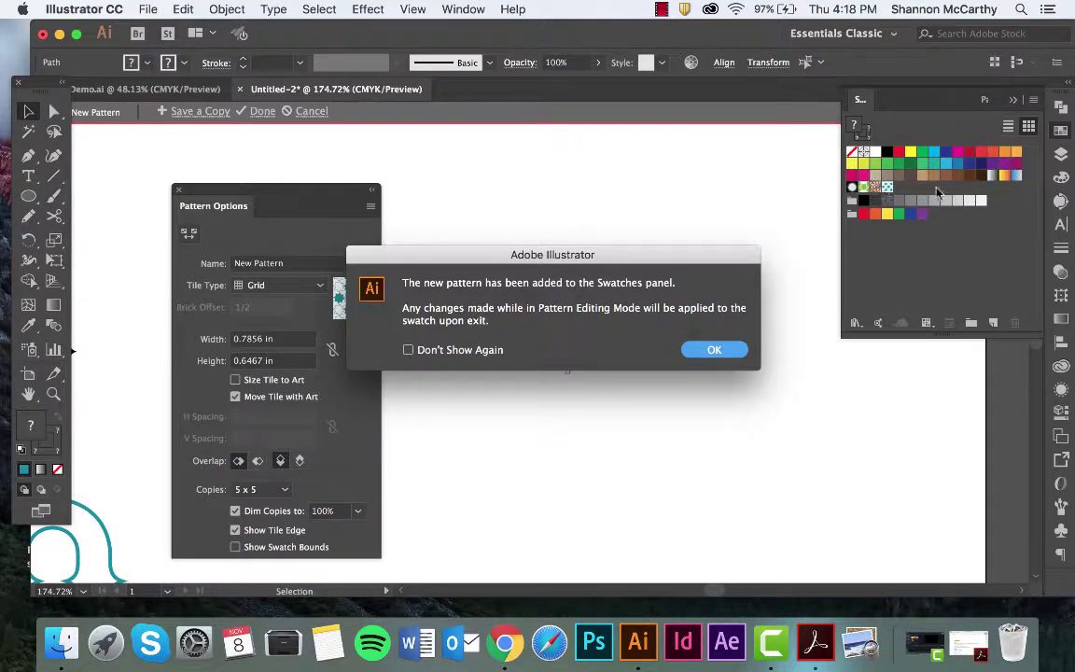
Dismiss the pattern-added notice and rename the pattern to 'stars'.
{"action": "left_click", "coordinate": [712, 350]}
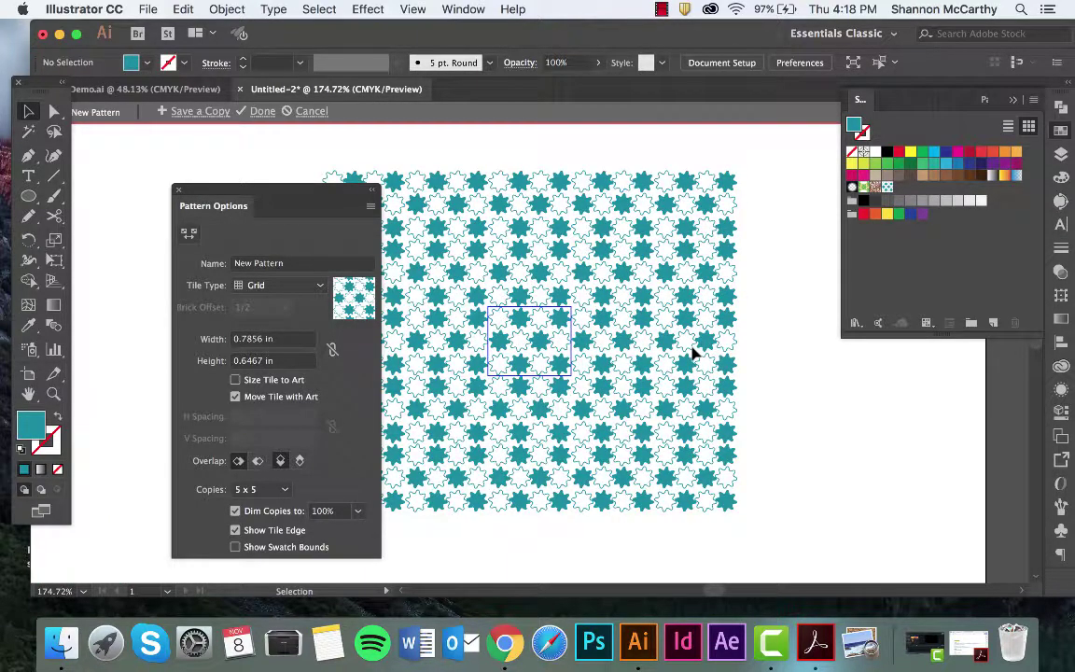
{"action": "right_click", "coordinate": [691, 352]}
{"action": "left_click", "coordinate": [623, 252]}
{"action": "left_click", "coordinate": [294, 265]}
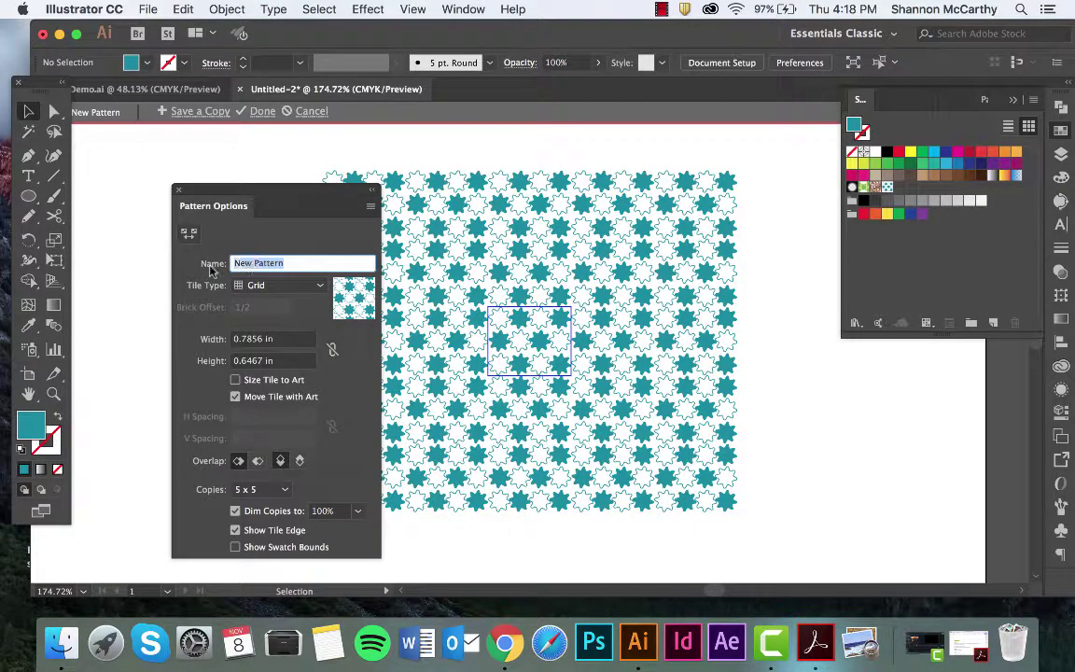
{"action": "type", "text": "stars"}
Set the pattern's Tile Type to Brick by Column.
{"action": "left_click_drag", "start_coordinate": [319, 184], "coordinate": [210, 182]}
{"action": "left_click", "coordinate": [192, 275]}
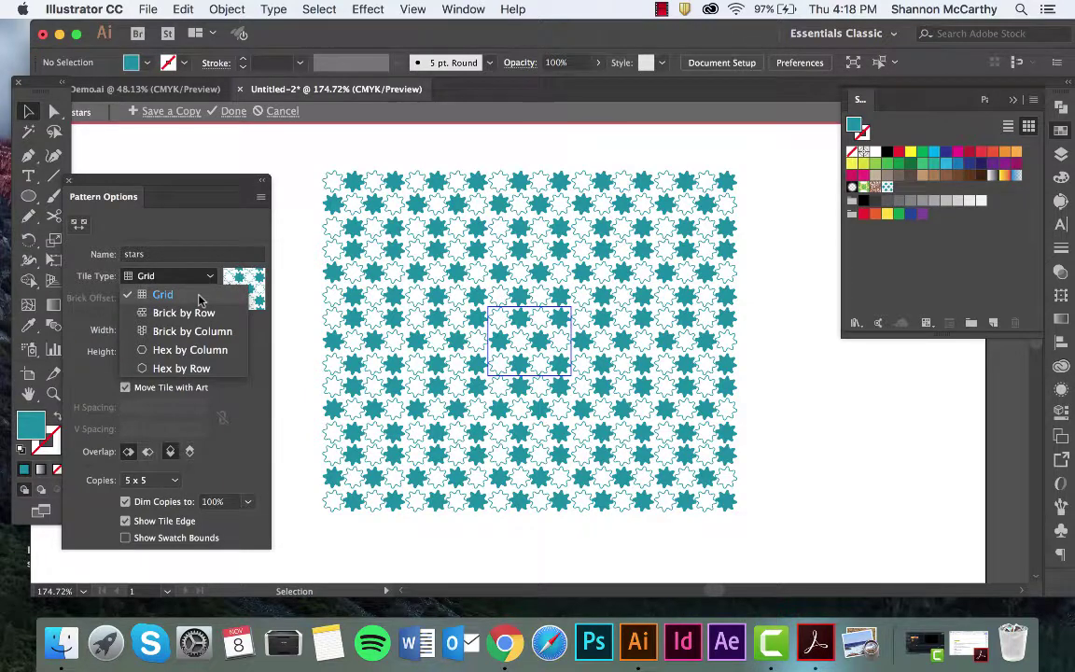
{"action": "left_click", "coordinate": [198, 314]}
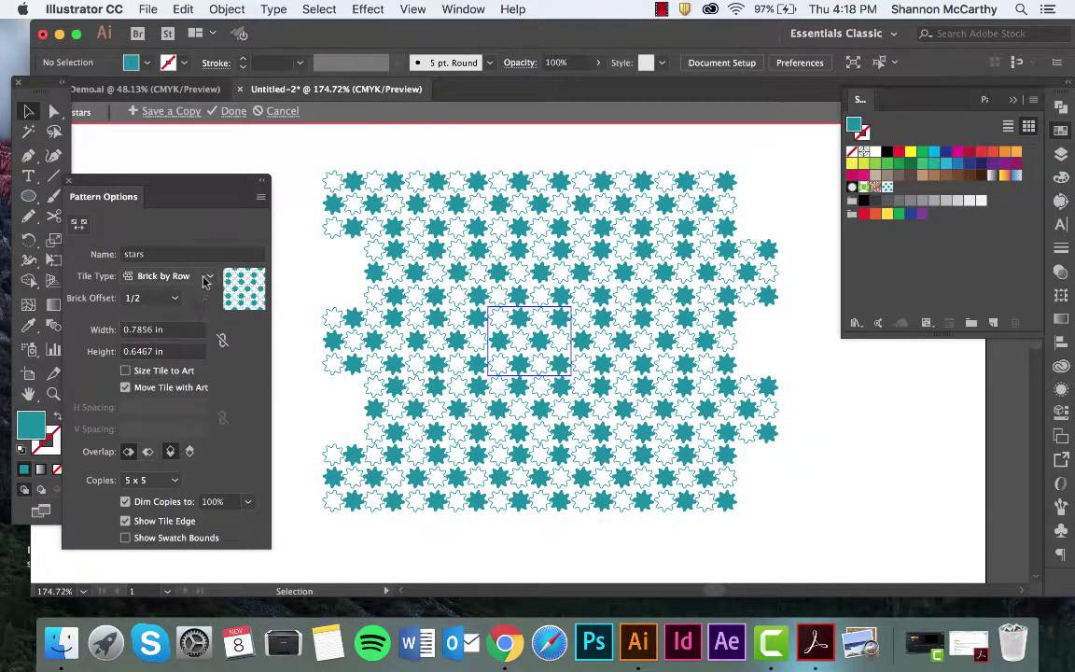
{"action": "left_click", "coordinate": [187, 276]}
{"action": "left_click", "coordinate": [213, 294]}
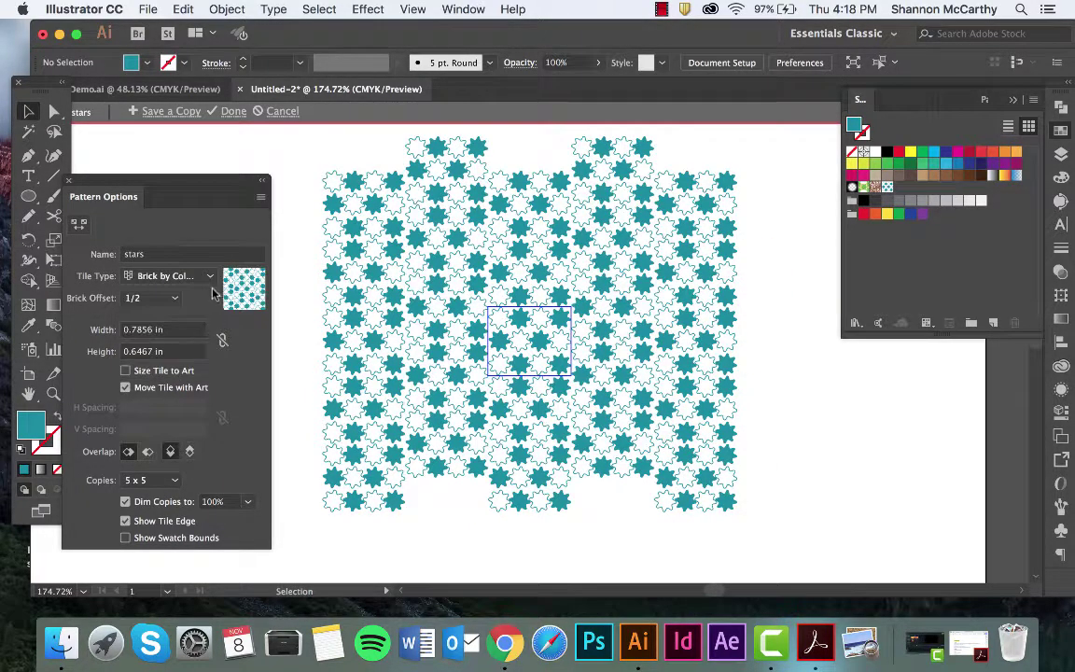
{"action": "left_click", "coordinate": [495, 320]}
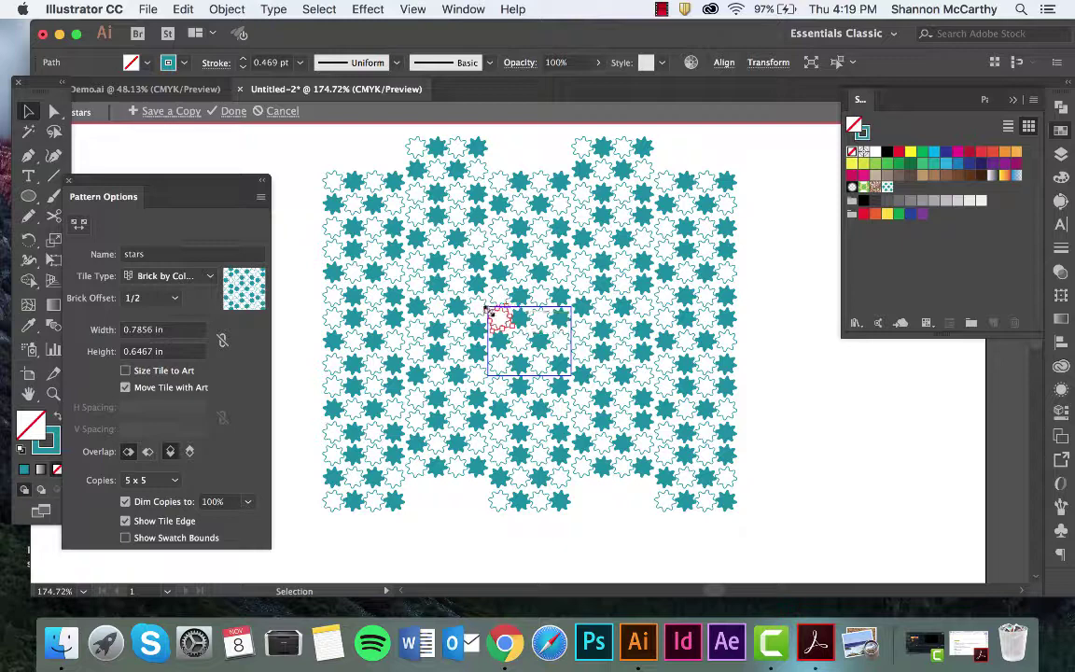
{"action": "left_click_drag", "start_coordinate": [486, 311], "coordinate": [504, 312]}
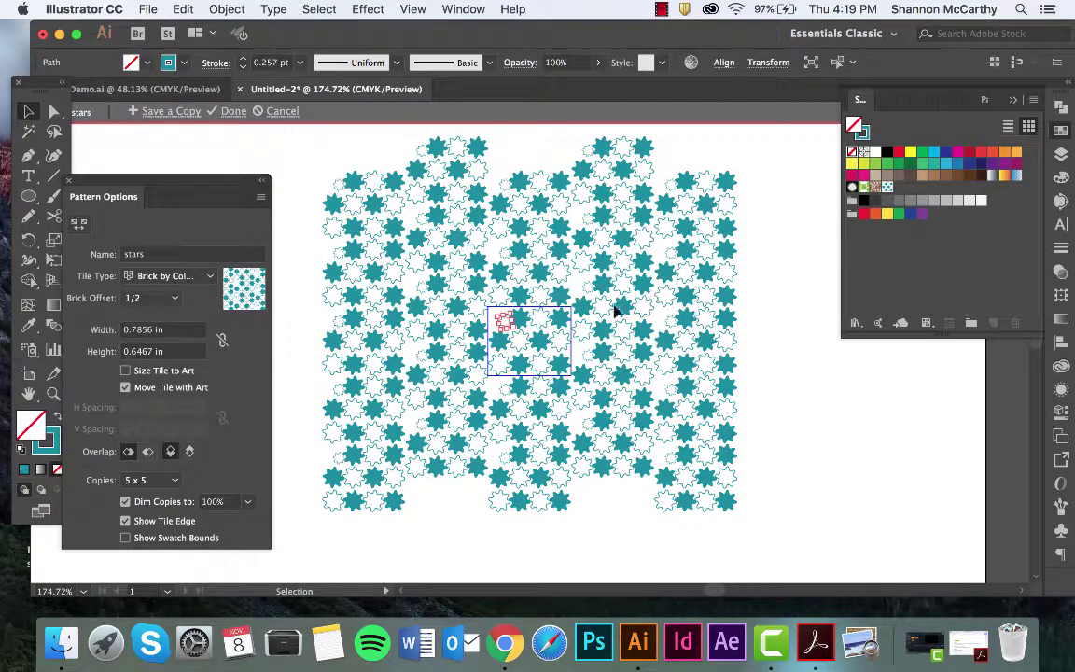
{"action": "key", "text": "shift+x"}
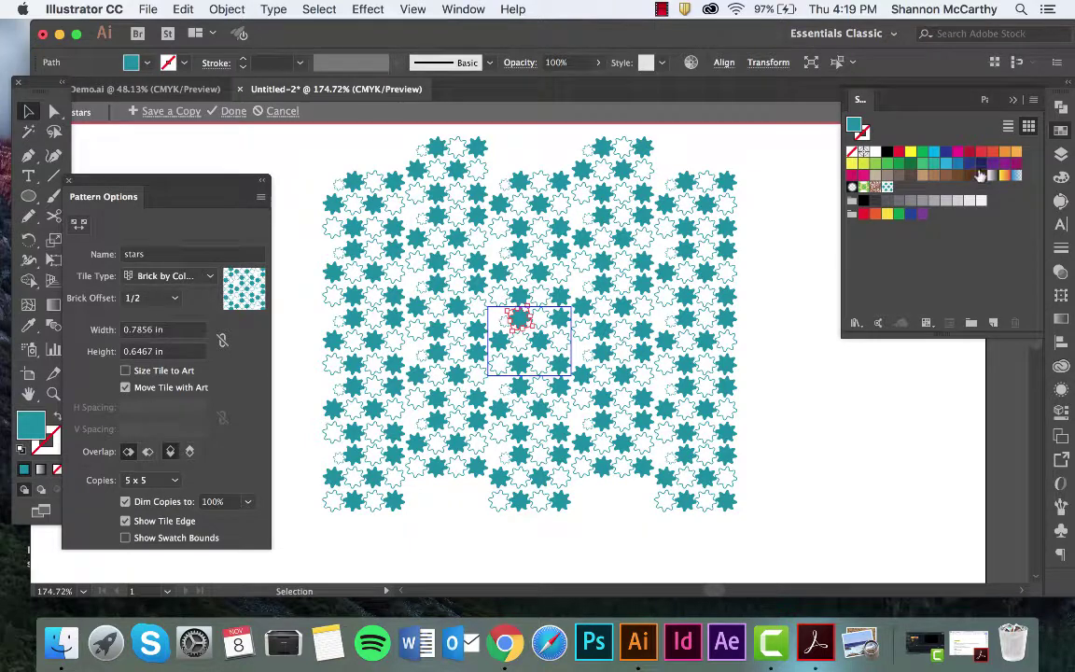
{"action": "left_click", "coordinate": [980, 164]}
{"action": "left_click", "coordinate": [797, 231]}
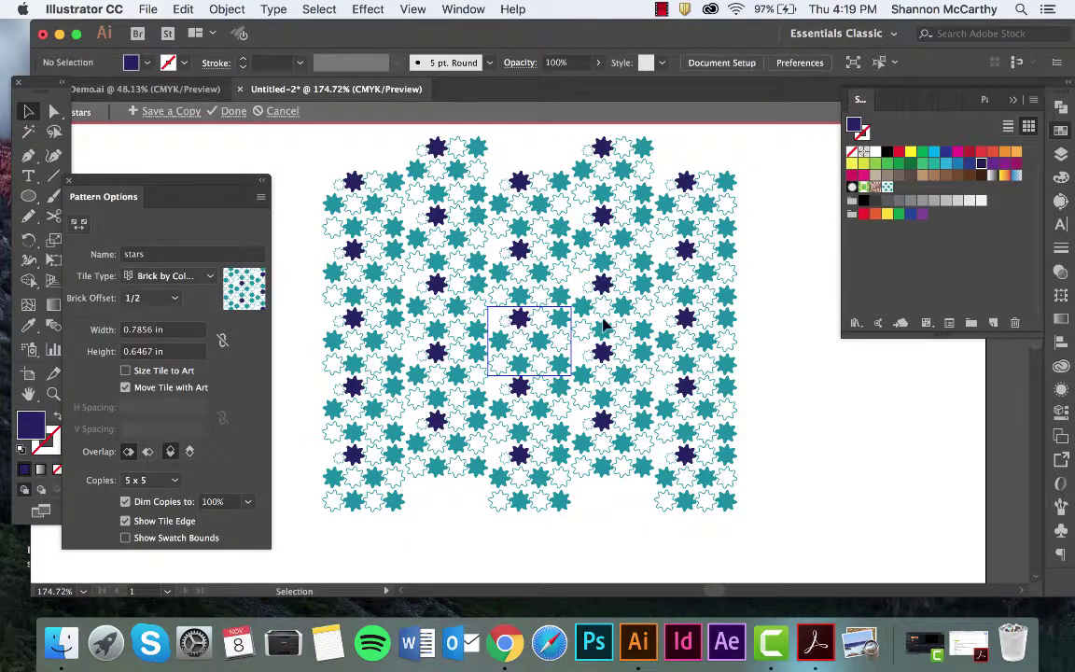
{"action": "left_click", "coordinate": [547, 326]}
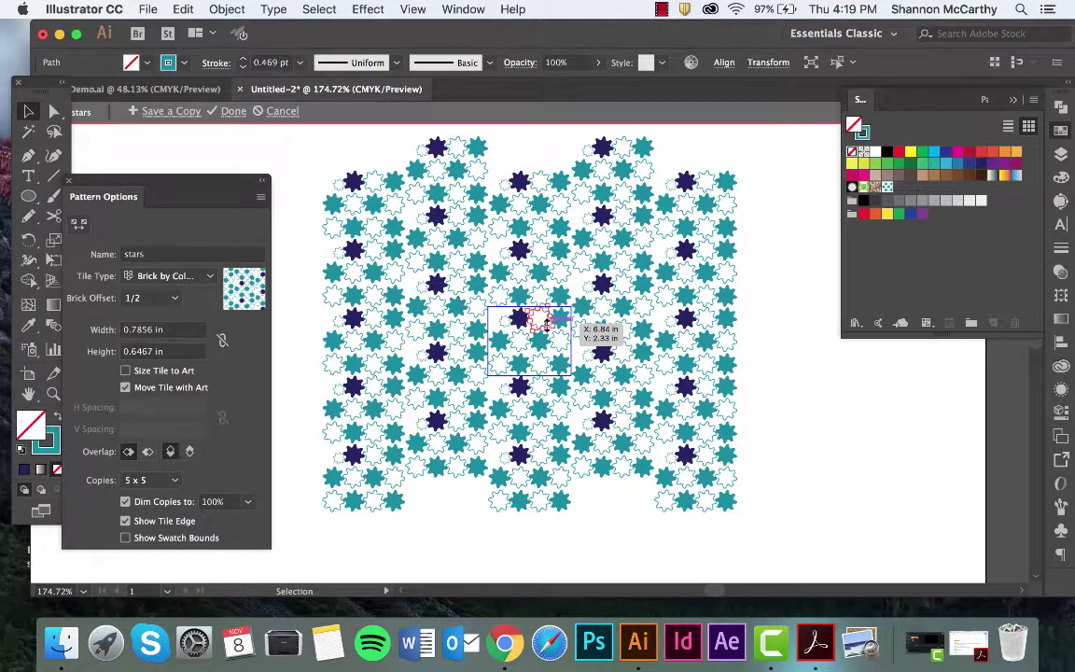
{"action": "key", "text": "super+z"}
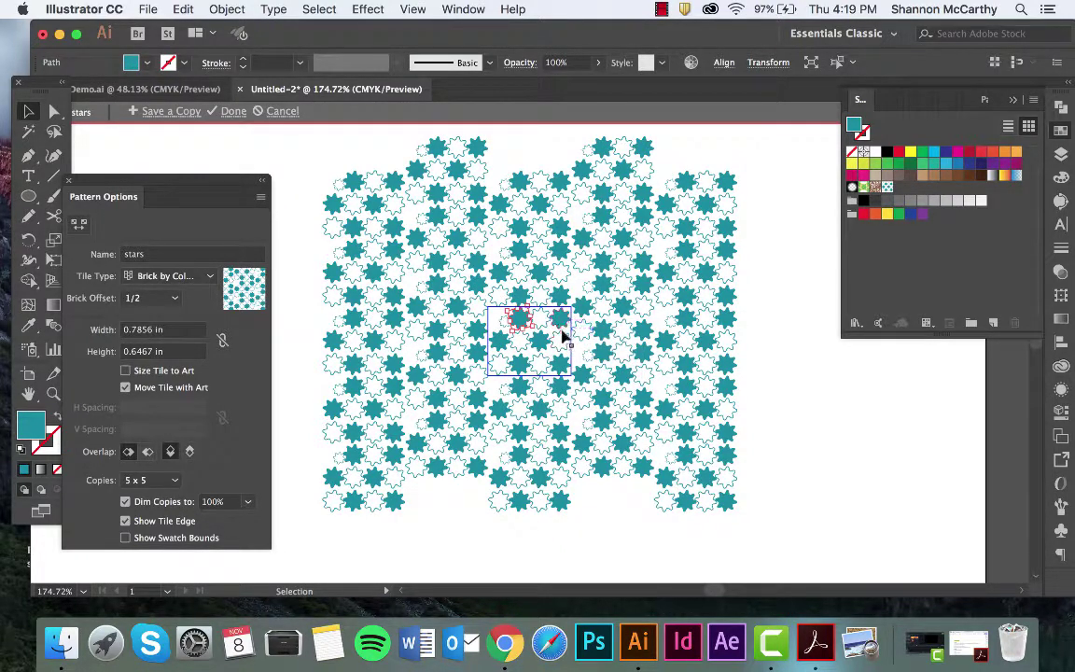
{"action": "key", "text": "shift+x"}
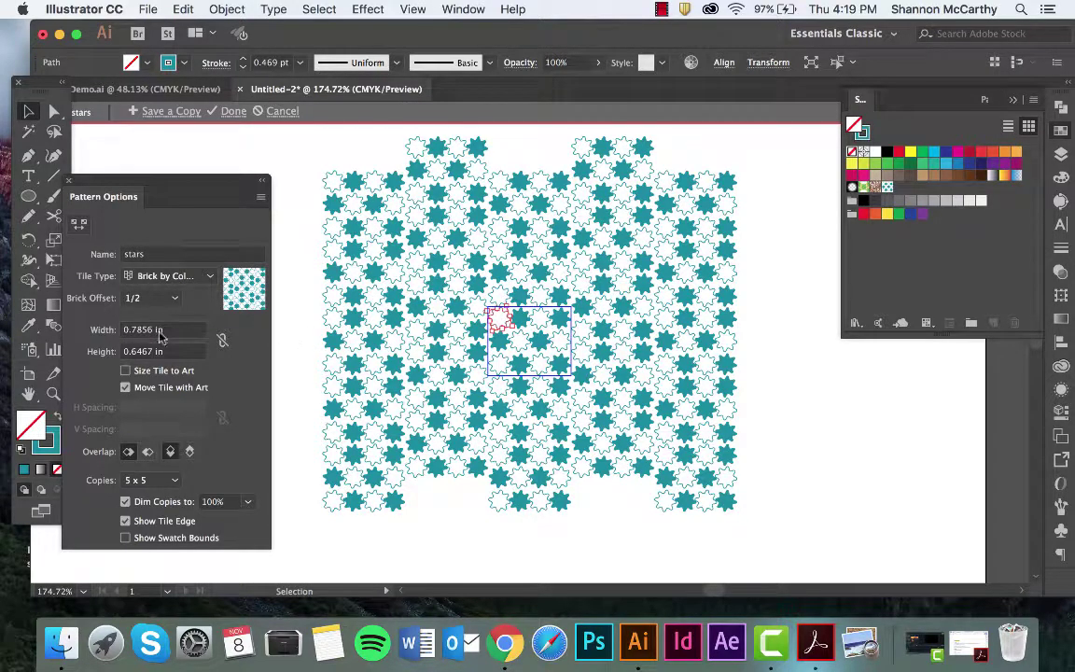
Set the brick offset to 1/5 and the tile width to 0.75 in.
{"action": "left_click", "coordinate": [149, 300]}
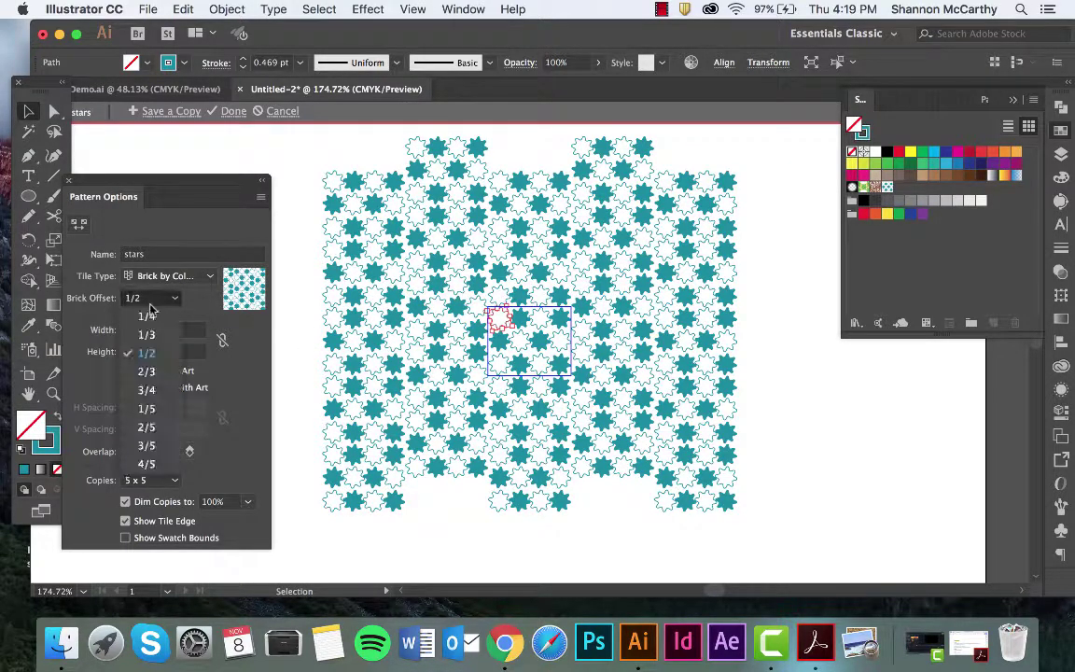
{"action": "left_click", "coordinate": [145, 408]}
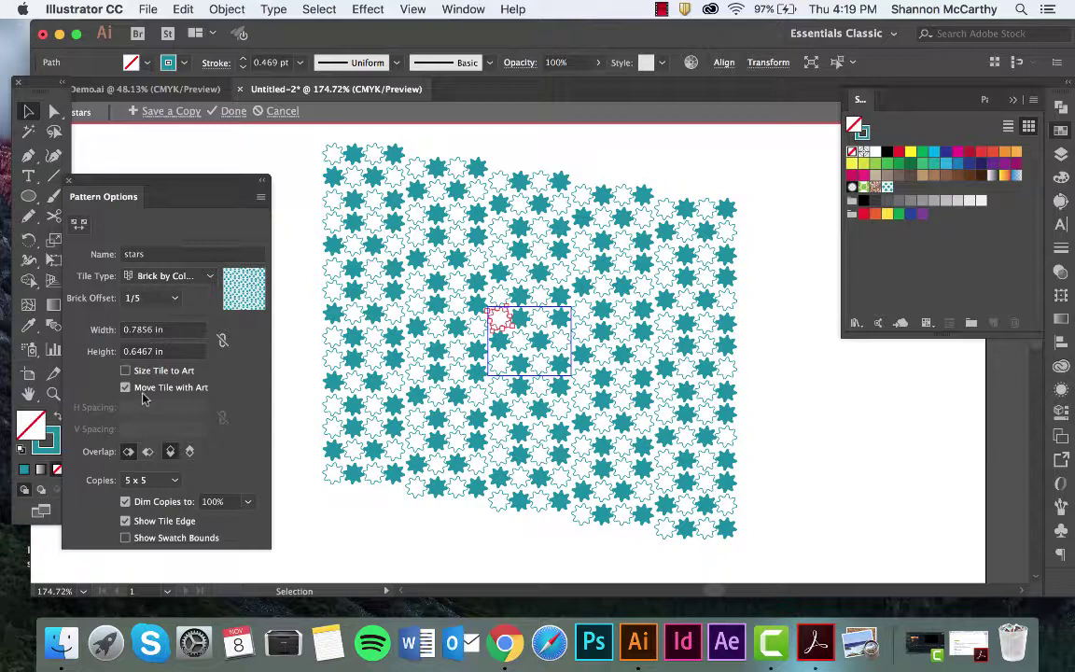
{"action": "left_click_drag", "start_coordinate": [152, 329], "coordinate": [107, 331]}
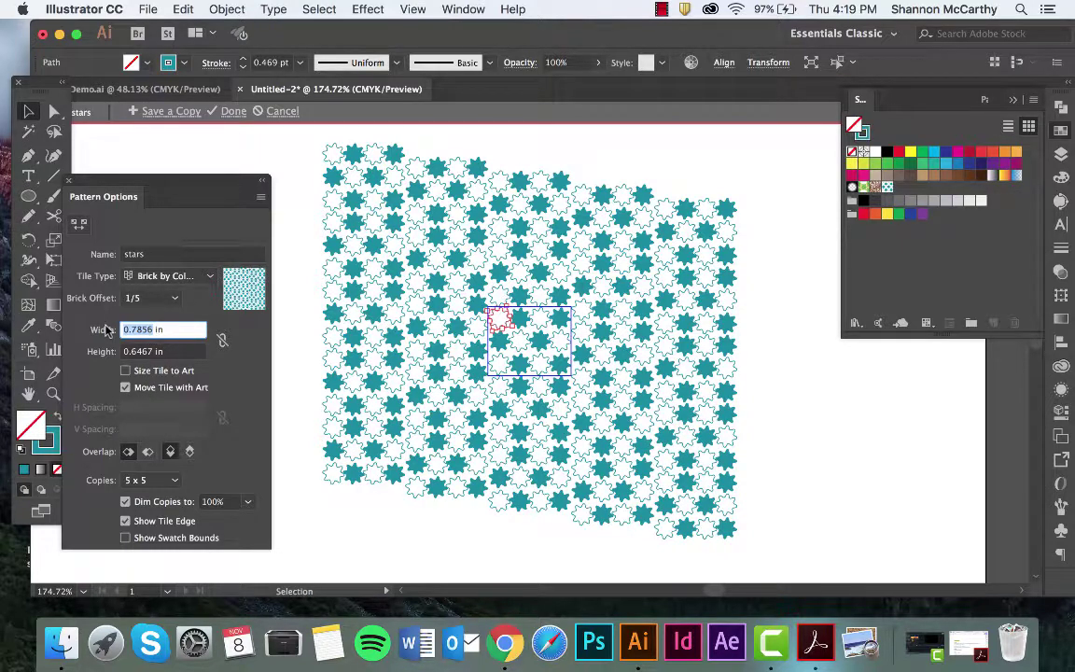
{"action": "type", "text": "0.75"}
{"action": "key", "text": "Return"}
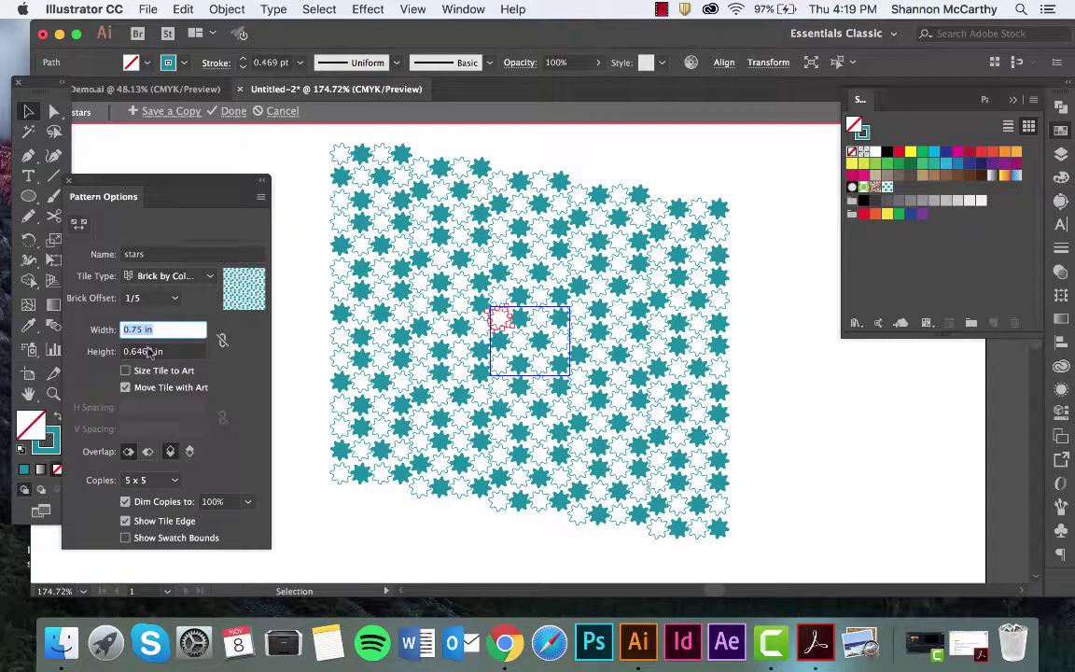
Adjust the tile height to 0.625 in, stepping it up from 0.5 in.
{"action": "left_click_drag", "start_coordinate": [154, 351], "coordinate": [118, 355]}
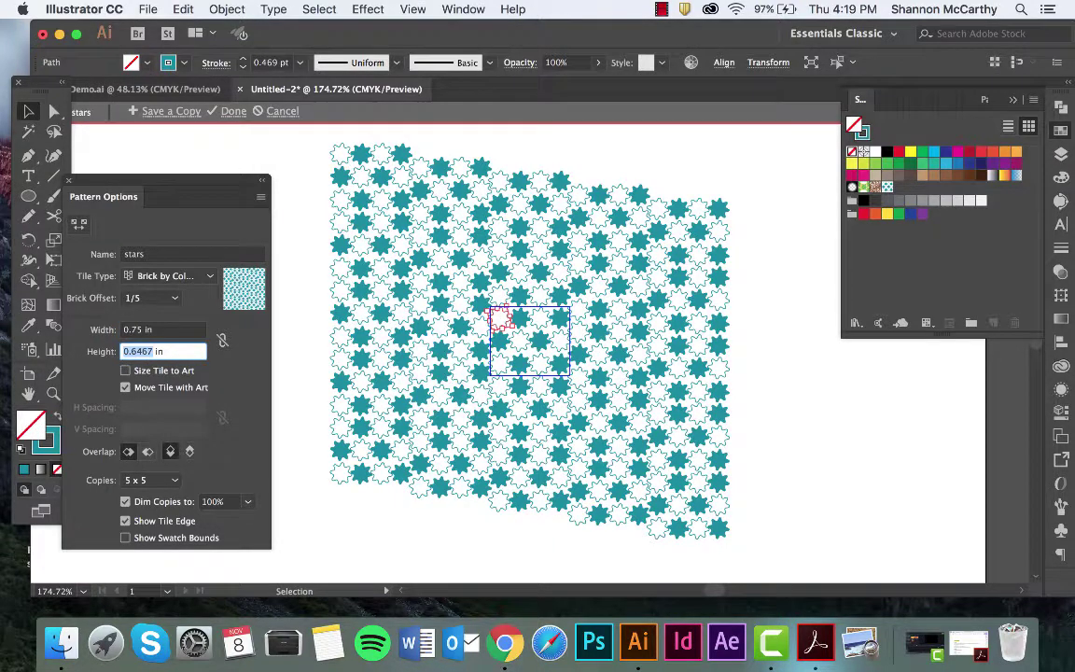
{"action": "type", "text": "0.875"}
{"action": "key", "text": "Return"}
{"action": "type", "text": "0.5"}
{"action": "key", "text": "Return"}
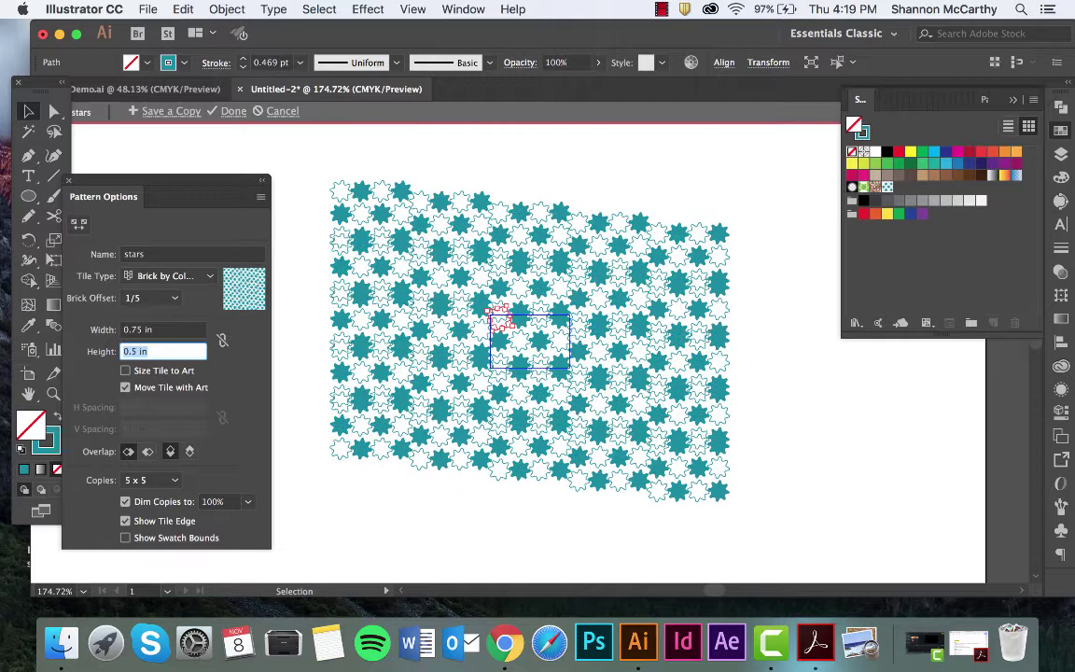
{"action": "key", "text": "Down"}
{"action": "key", "text": "Down"}
{"action": "key", "text": "Down"}
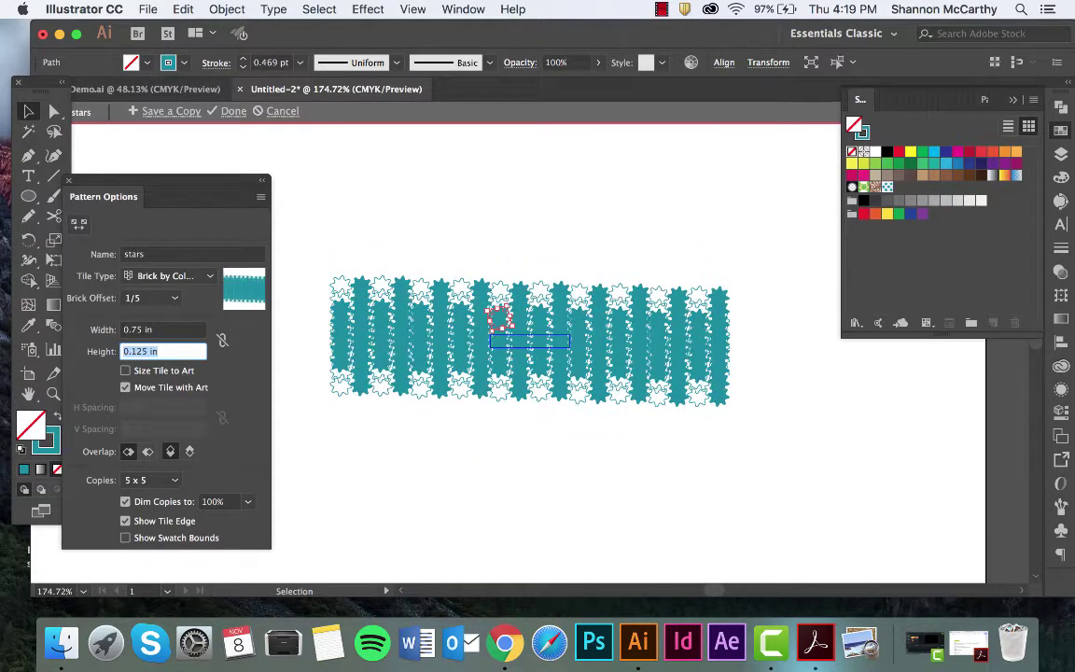
{"action": "key", "text": "Up"}
{"action": "key", "text": "Up"}
{"action": "key", "text": "Up"}
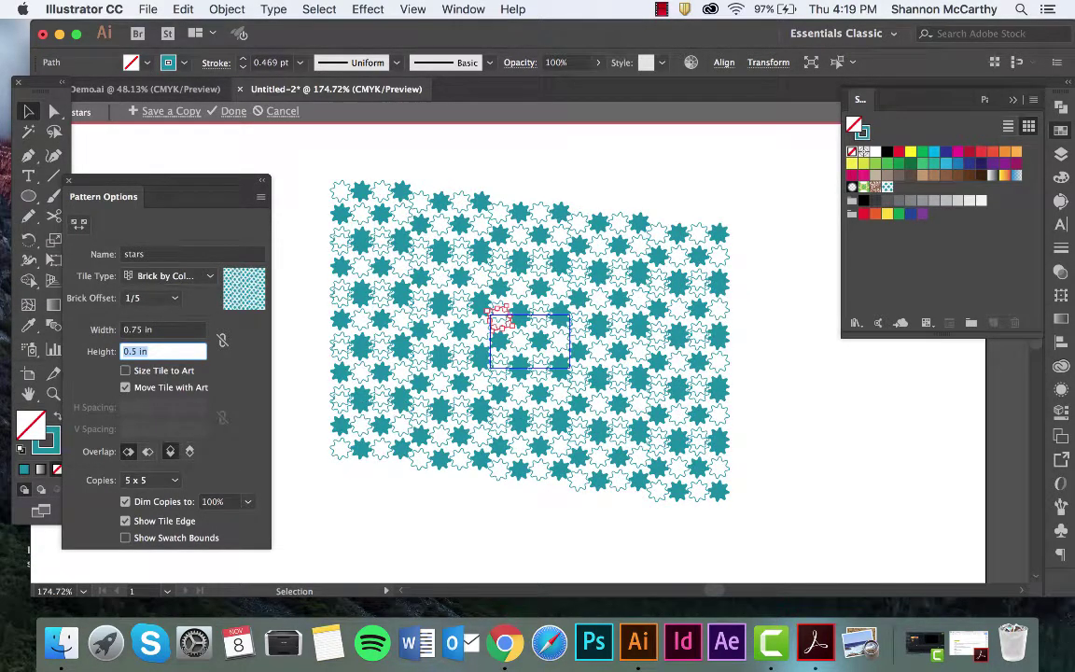
{"action": "key", "text": "Up"}
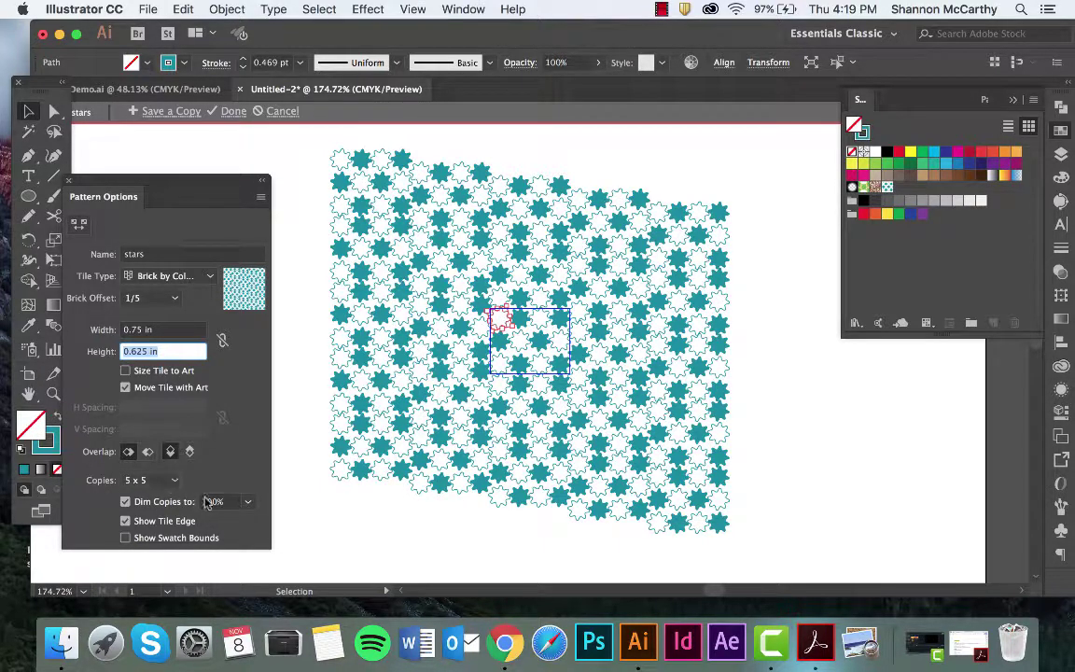
Preview the pattern as 7 x 3 copies.
{"action": "left_click", "coordinate": [173, 479]}
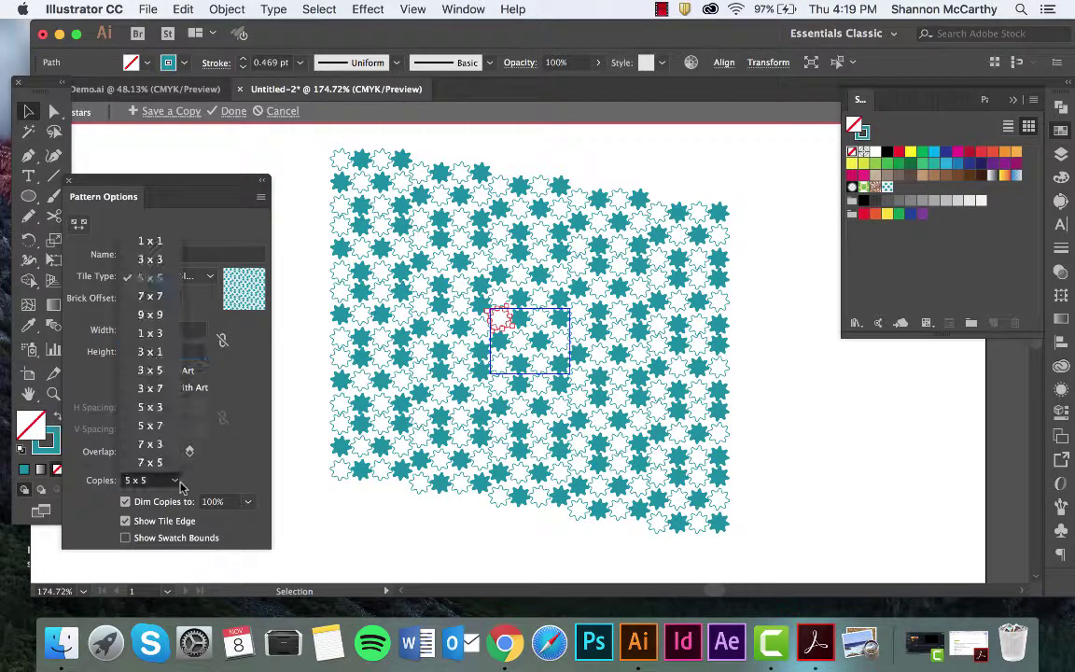
{"action": "left_click", "coordinate": [169, 371]}
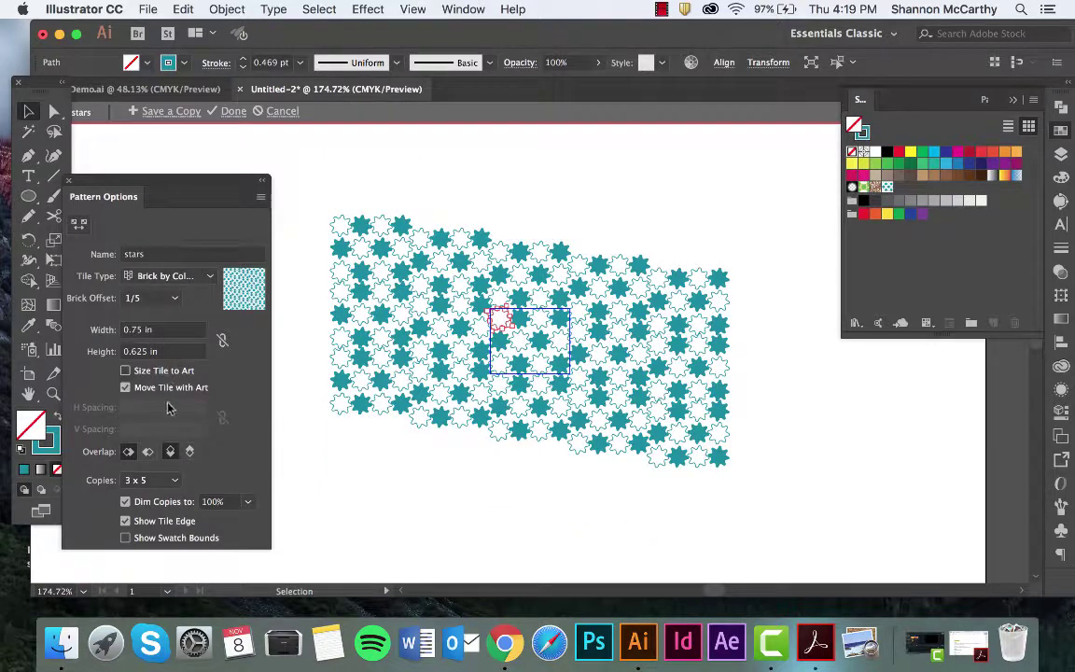
{"action": "left_click", "coordinate": [151, 479]}
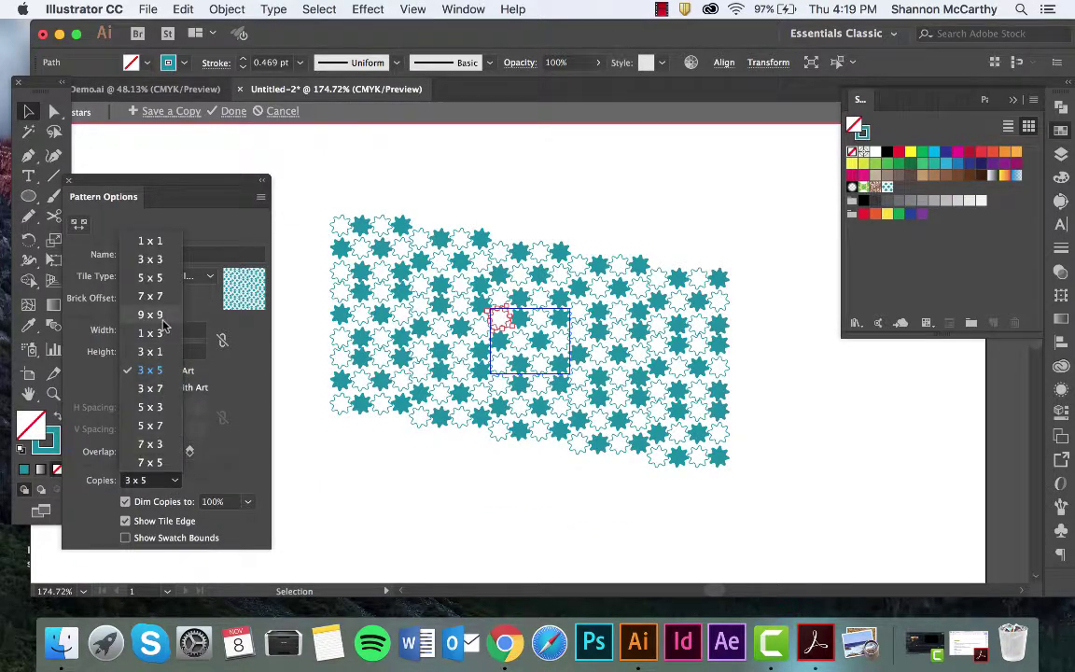
{"action": "left_click", "coordinate": [149, 314]}
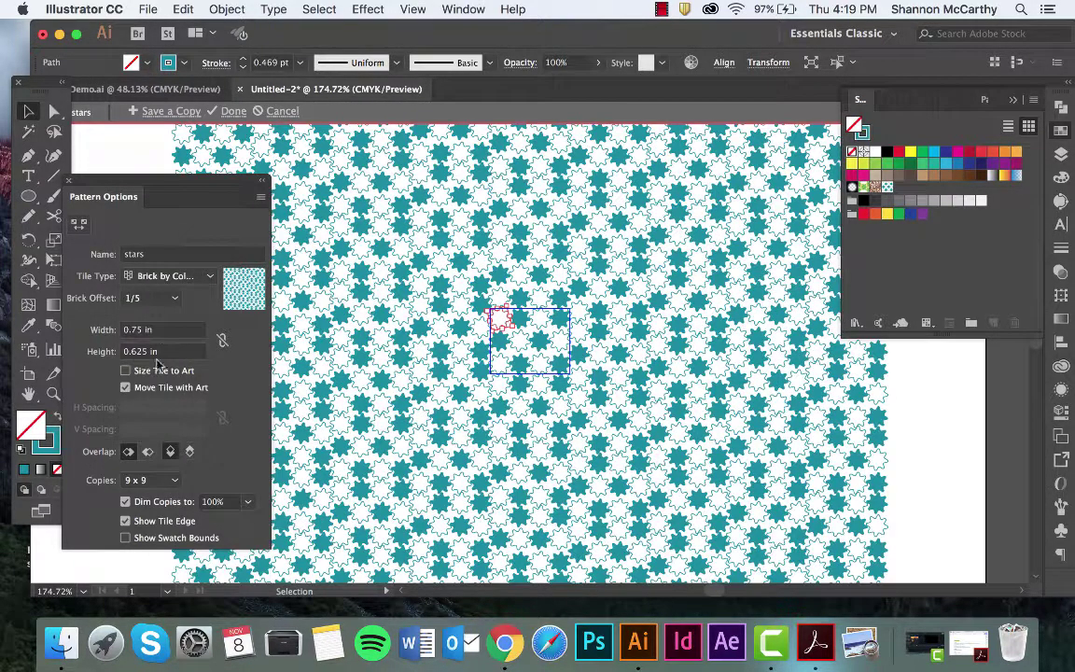
{"action": "left_click", "coordinate": [149, 480]}
{"action": "left_click", "coordinate": [154, 240]}
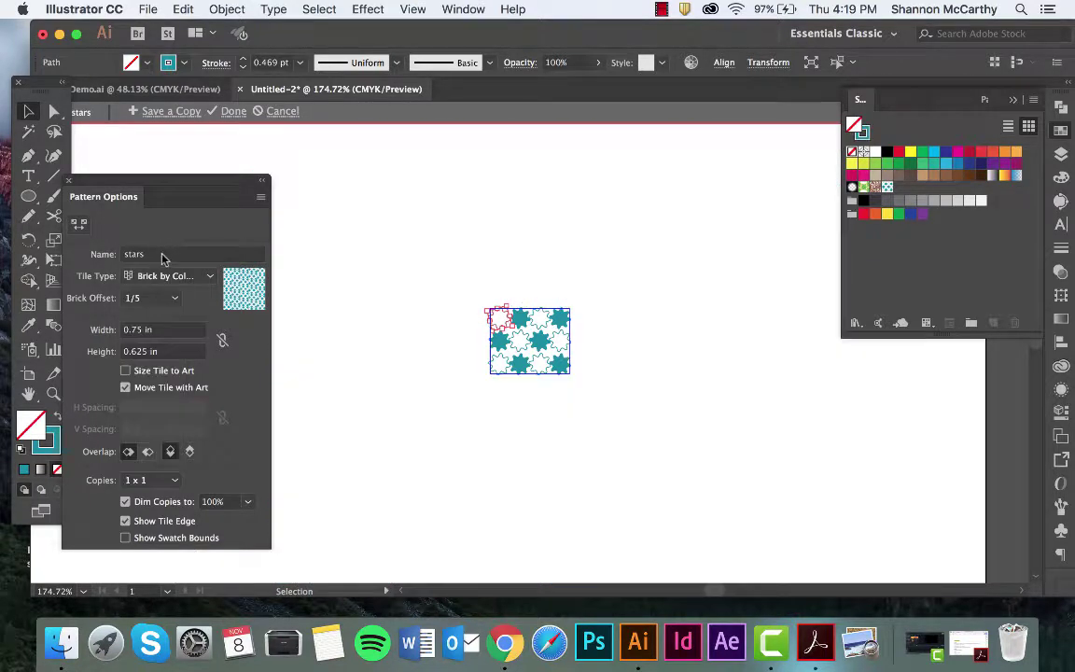
{"action": "left_click", "coordinate": [156, 484]}
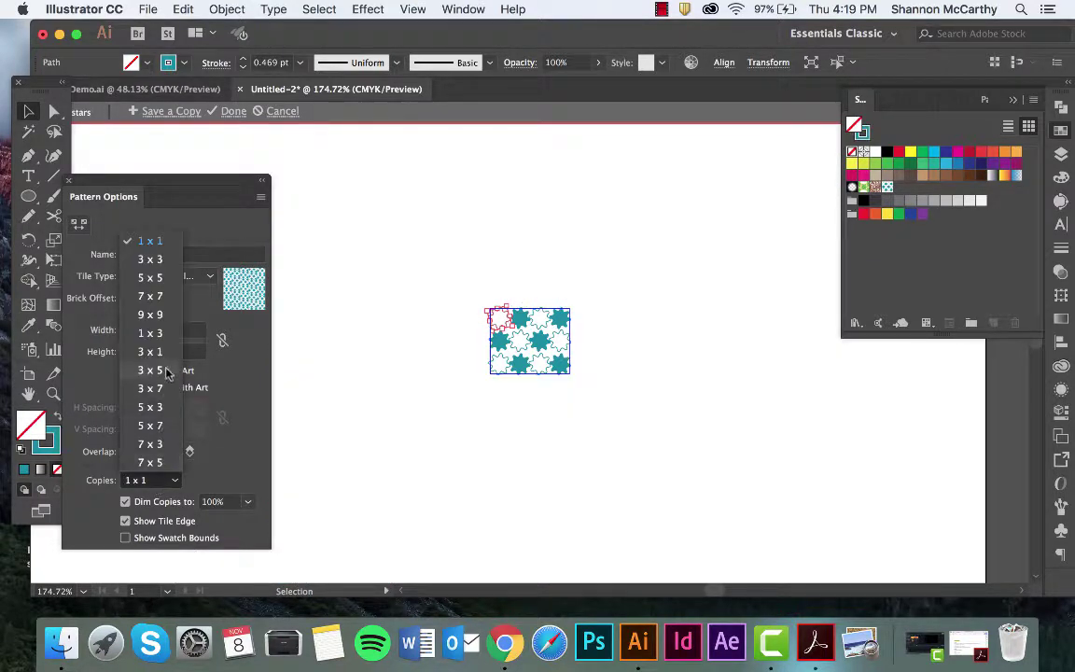
{"action": "left_click", "coordinate": [157, 446]}
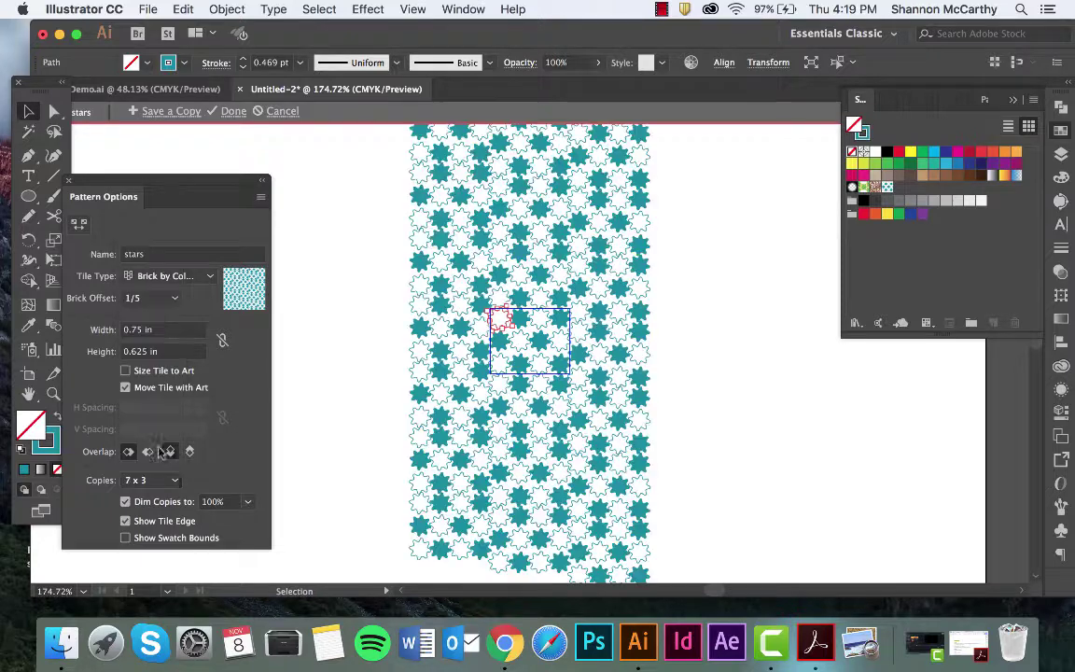
Dim the preview copies to 50%.
{"action": "left_click", "coordinate": [248, 503]}
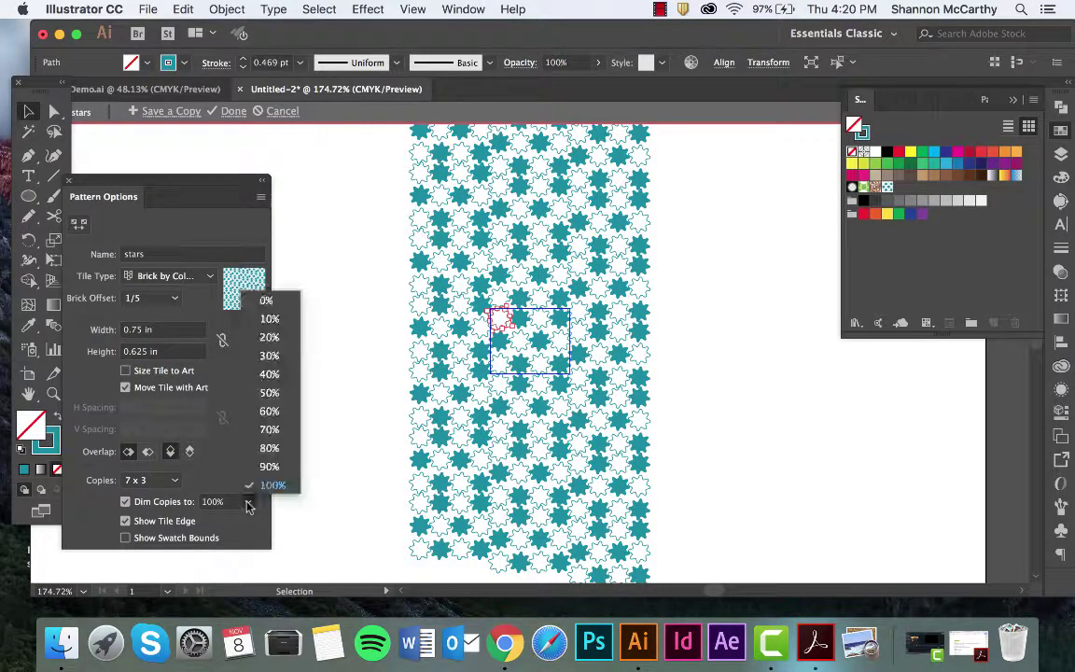
{"action": "left_click", "coordinate": [267, 300]}
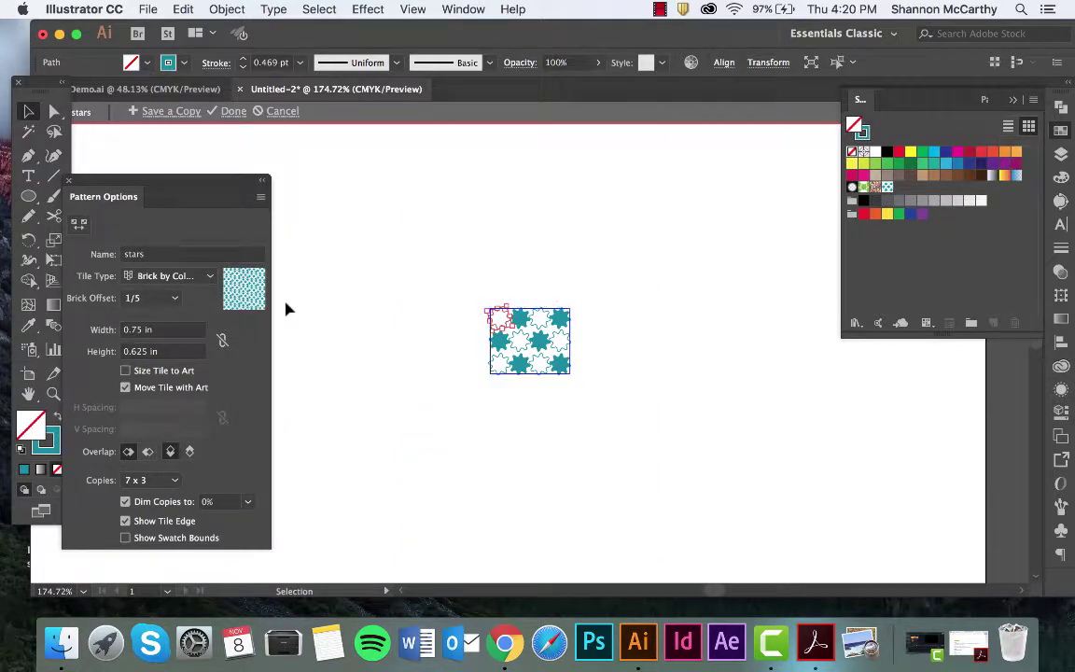
{"action": "left_click", "coordinate": [242, 504]}
{"action": "left_click", "coordinate": [267, 467]}
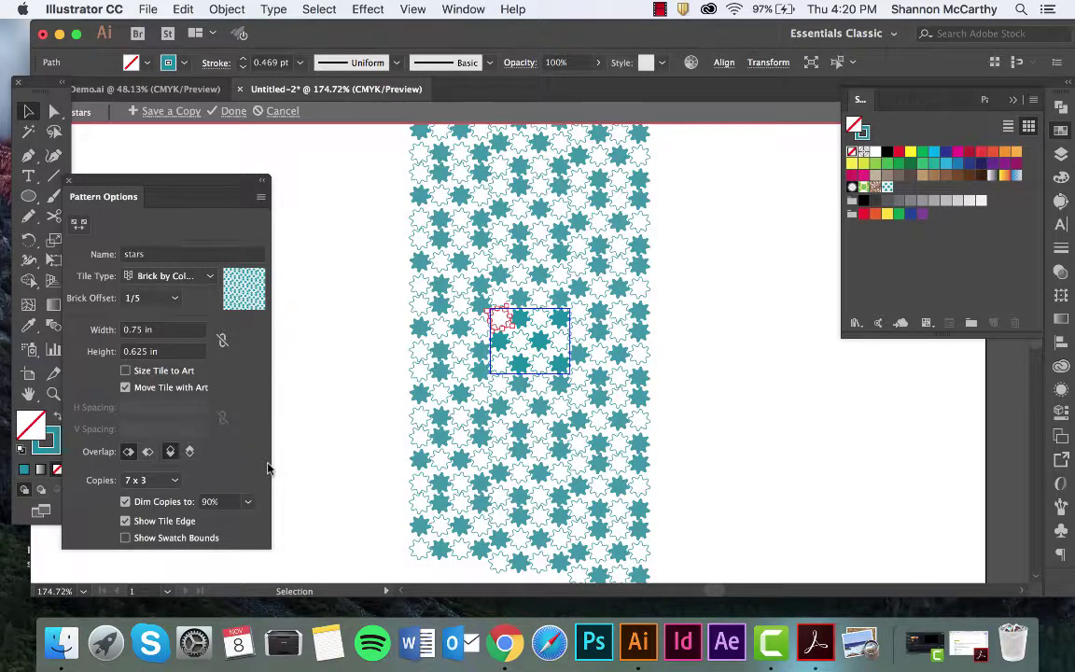
{"action": "left_click", "coordinate": [247, 501]}
{"action": "left_click", "coordinate": [271, 395]}
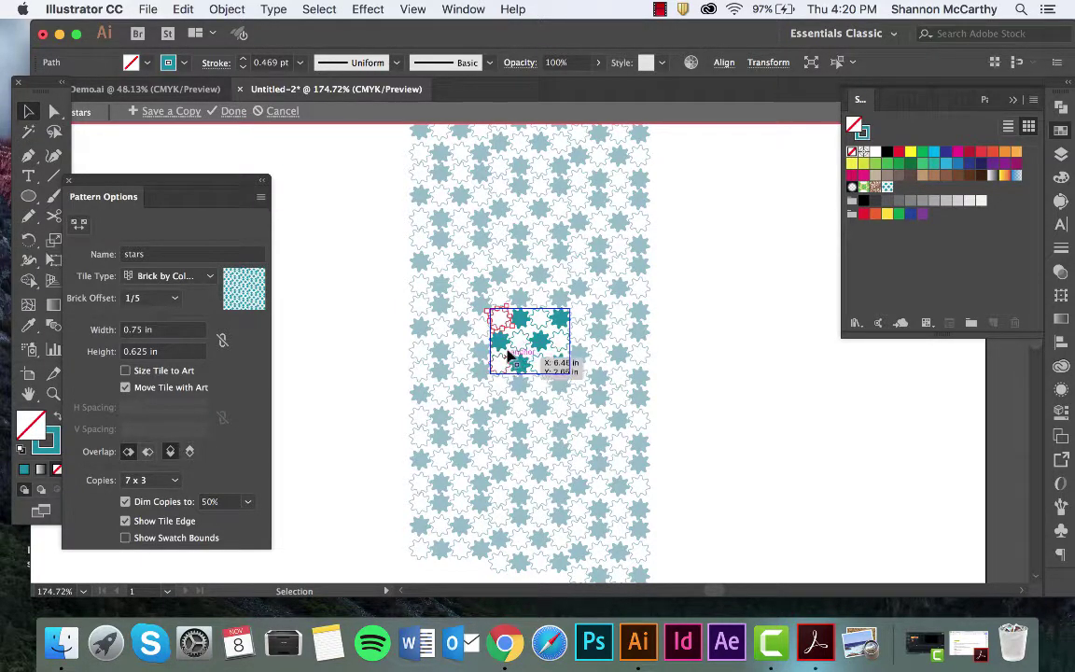
Finish editing the stars pattern and return to the Selection tool.
{"action": "left_click", "coordinate": [233, 111]}
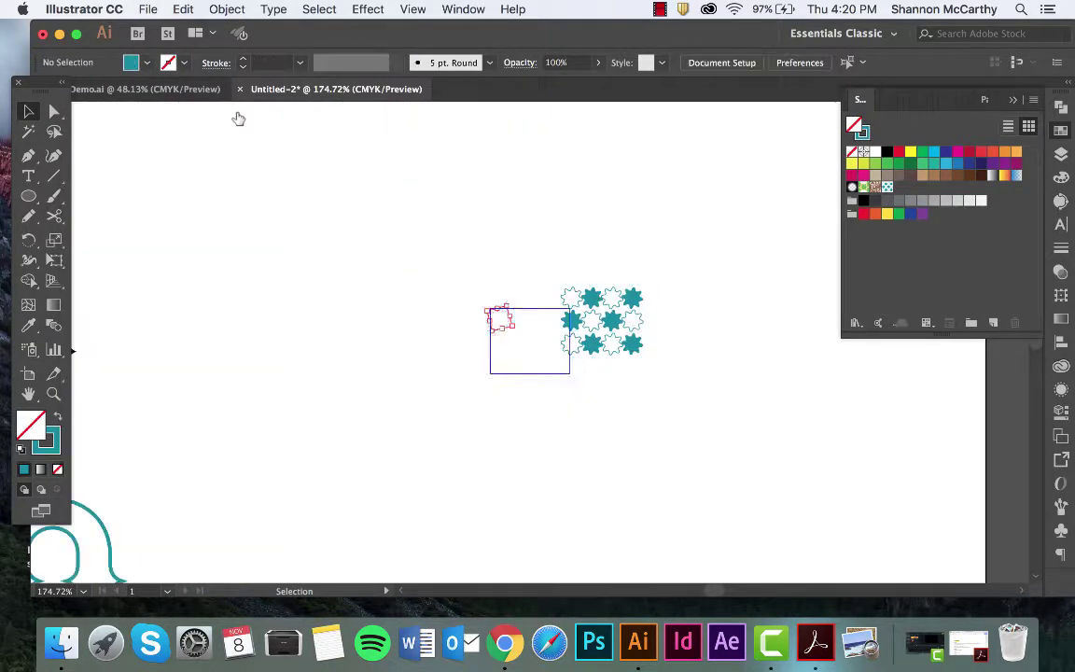
{"action": "left_click", "coordinate": [27, 112]}
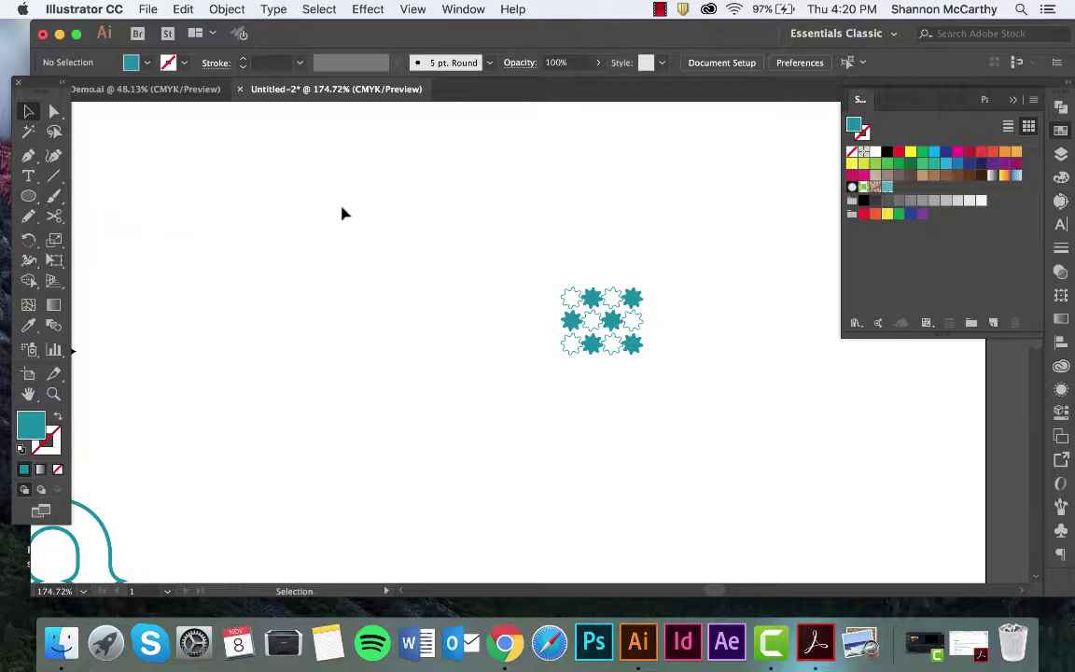
{"action": "scroll", "coordinate": [343, 213], "scroll_direction": "down", "scroll_amount": 3}
{"action": "scroll", "coordinate": [343, 213], "scroll_direction": "right", "scroll_amount": 3}
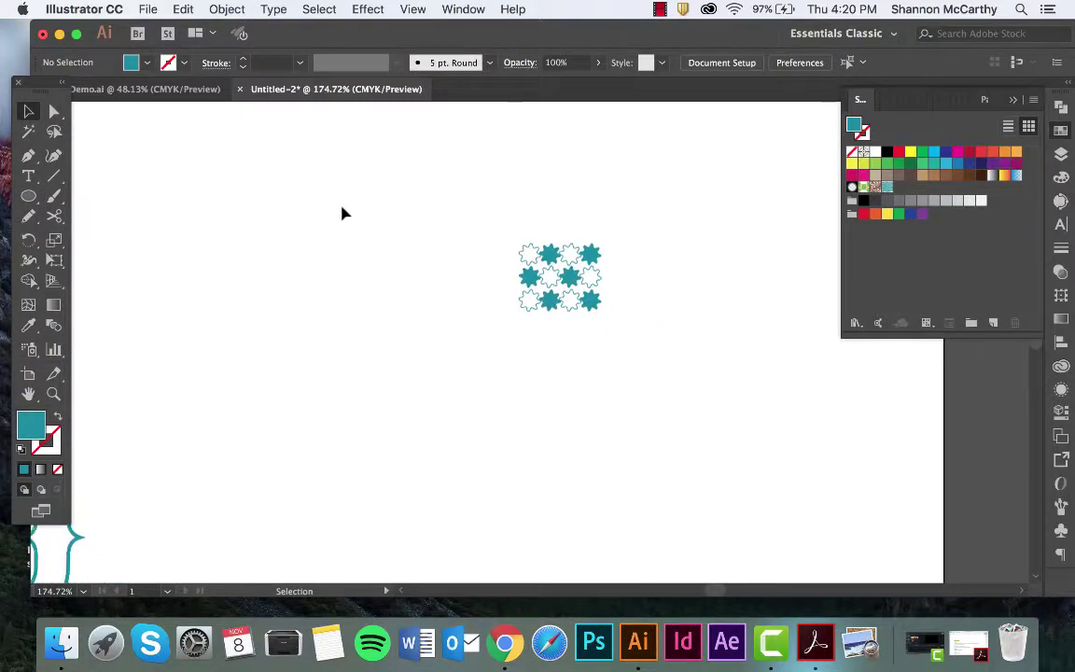
Draw a rectangle filled with the stars swatch below the tile.
{"action": "left_click", "coordinate": [28, 197]}
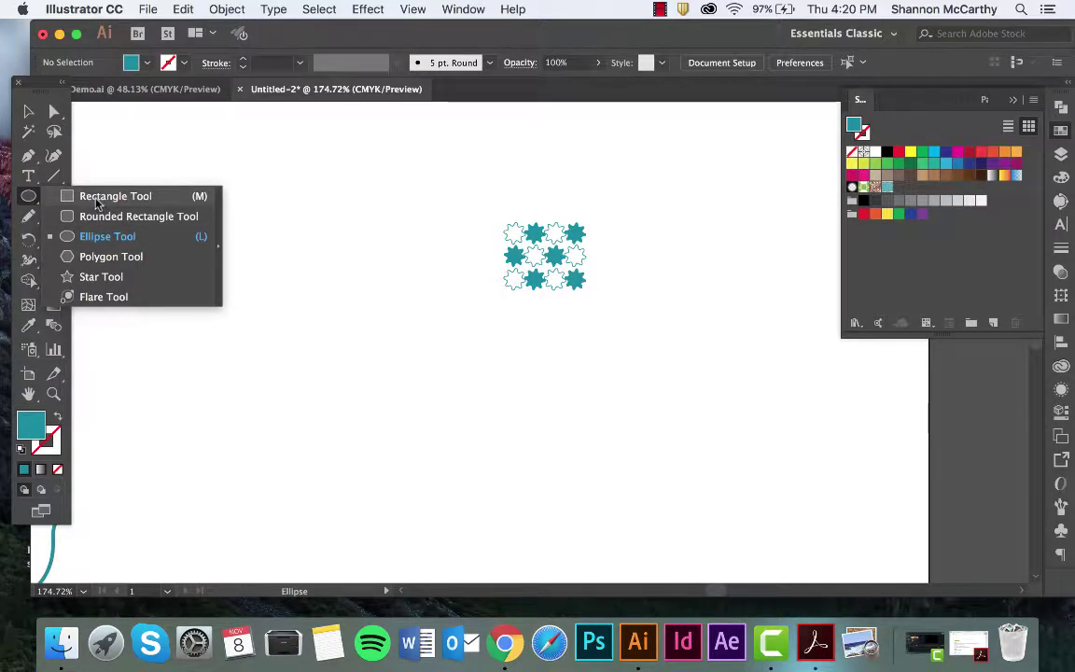
{"action": "left_click", "coordinate": [97, 199]}
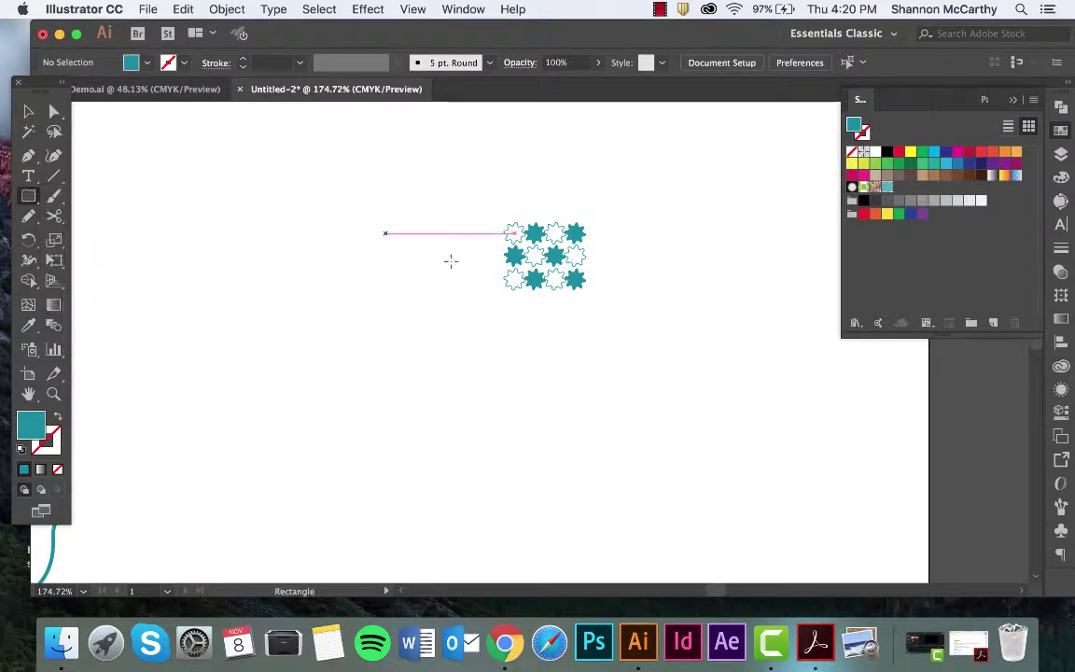
{"action": "left_click", "coordinate": [887, 190]}
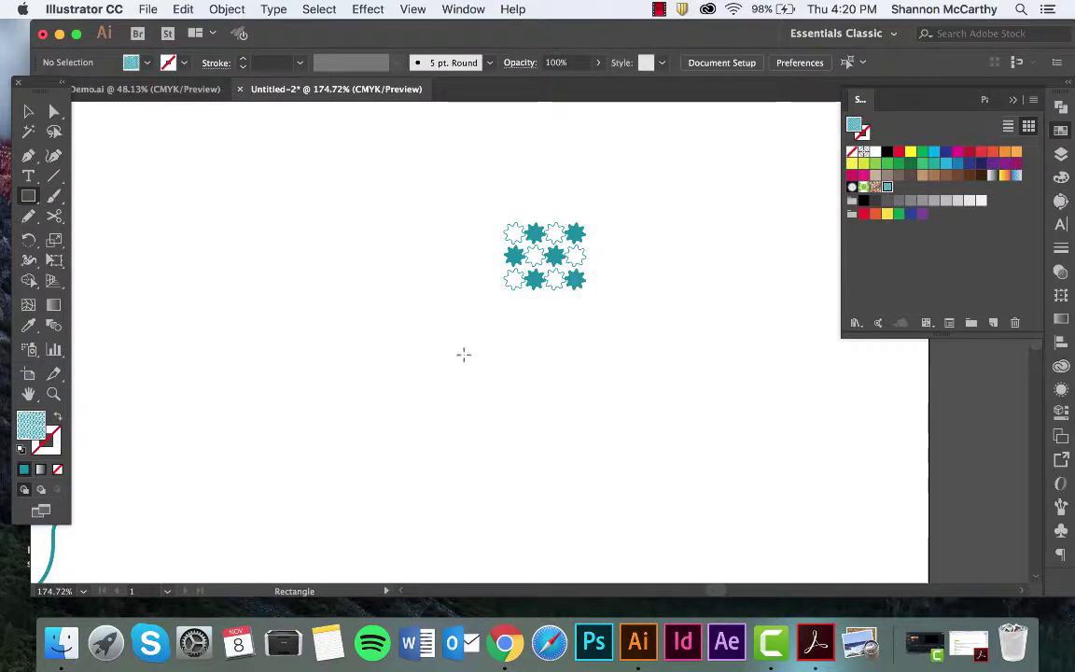
{"action": "left_click_drag", "start_coordinate": [464, 355], "coordinate": [647, 486]}
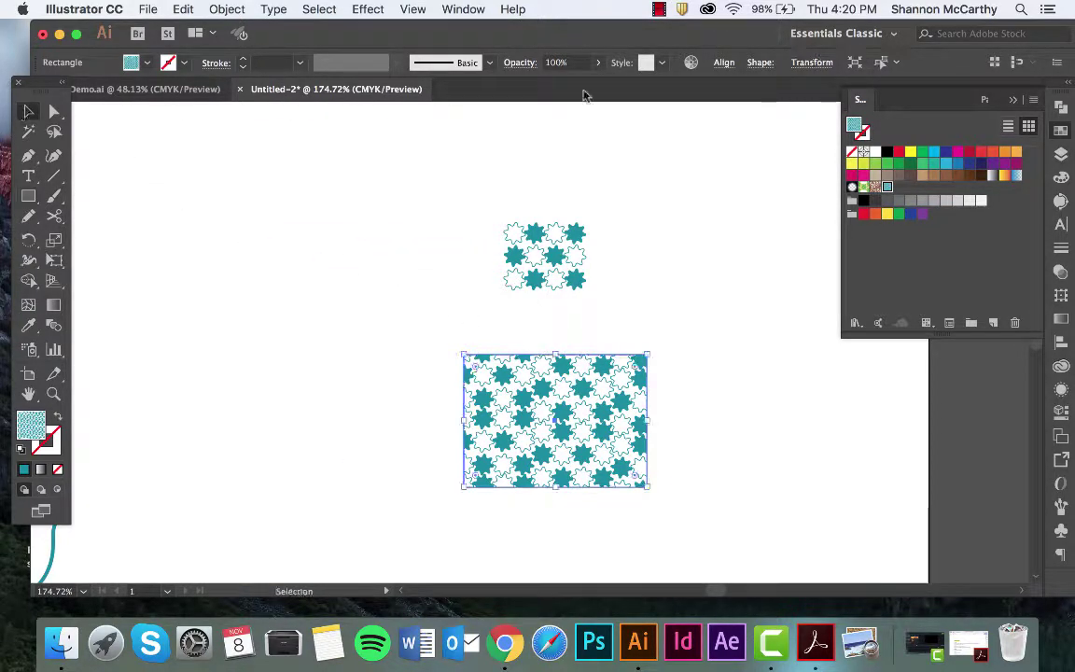
Move the small pattern tile left, undoing two trial resizes of the pattern rectangle.
{"action": "key", "text": "super+1"}
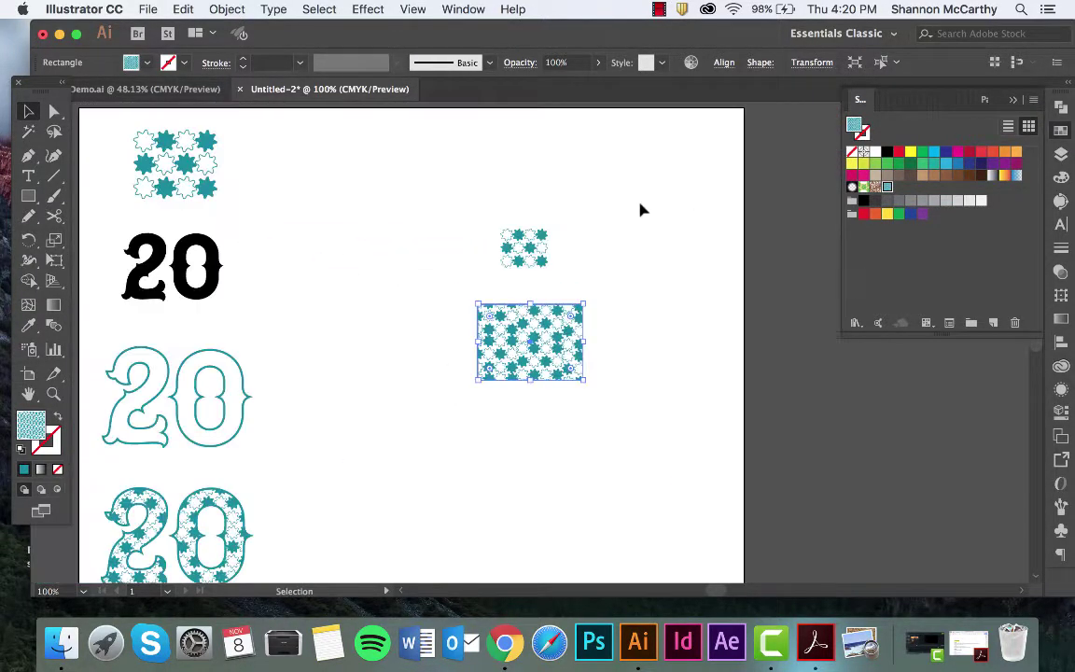
{"action": "left_click", "coordinate": [524, 247]}
{"action": "left_click_drag", "start_coordinate": [565, 276], "coordinate": [328, 205]}
{"action": "left_click_drag", "start_coordinate": [546, 328], "coordinate": [566, 168]}
{"action": "left_click_drag", "start_coordinate": [601, 224], "coordinate": [648, 272]}
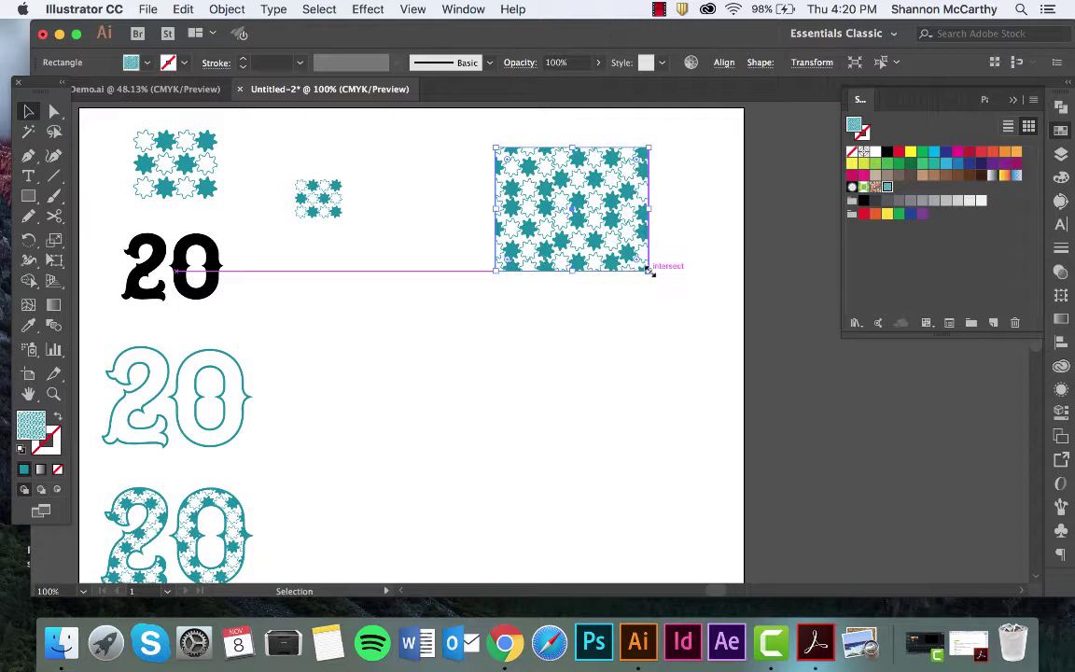
{"action": "key", "text": "super+z"}
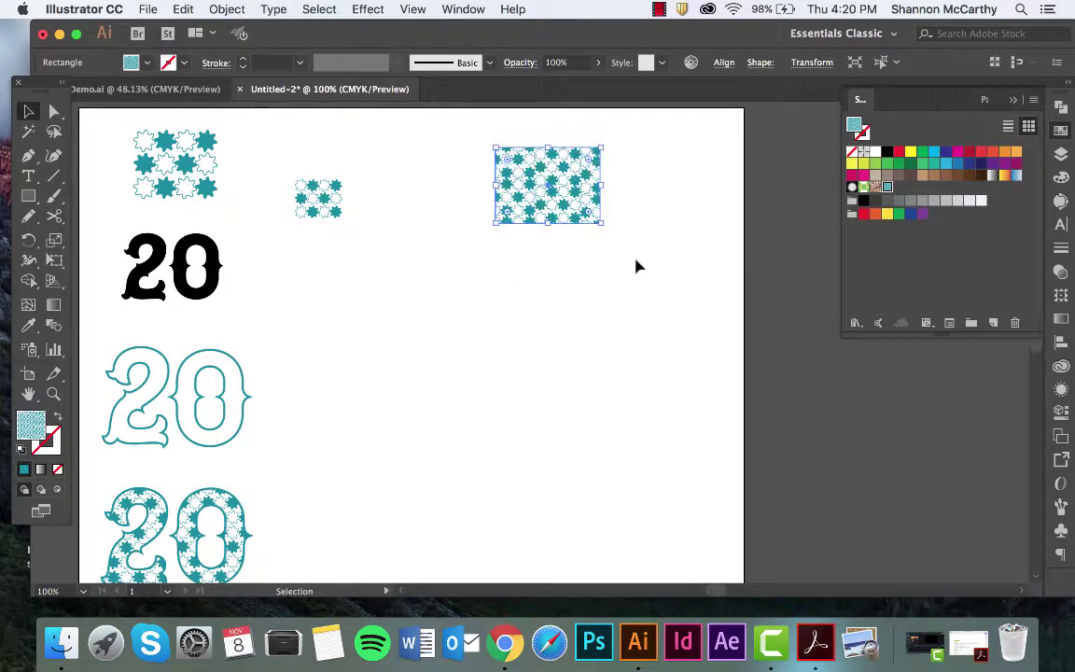
{"action": "left_click_drag", "start_coordinate": [601, 224], "coordinate": [650, 266]}
{"action": "key", "text": "super+z"}
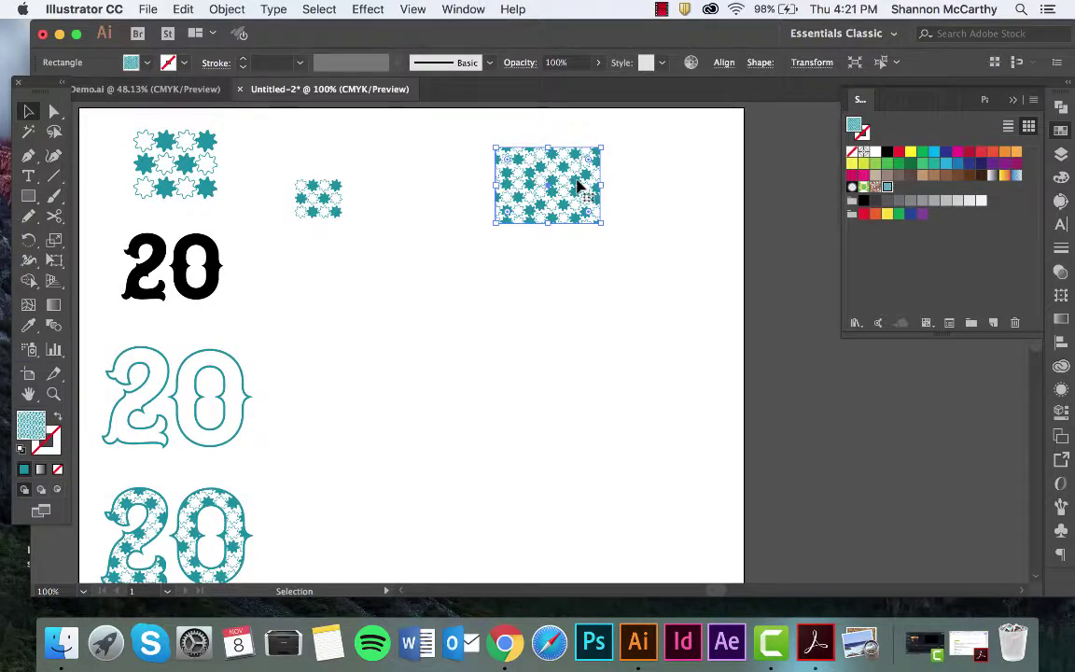
Replace the pattern rectangle with a larger one, about 3.54 x 2.26 in, at top right.
{"action": "key", "text": "Delete"}
{"action": "left_click", "coordinate": [28, 196]}
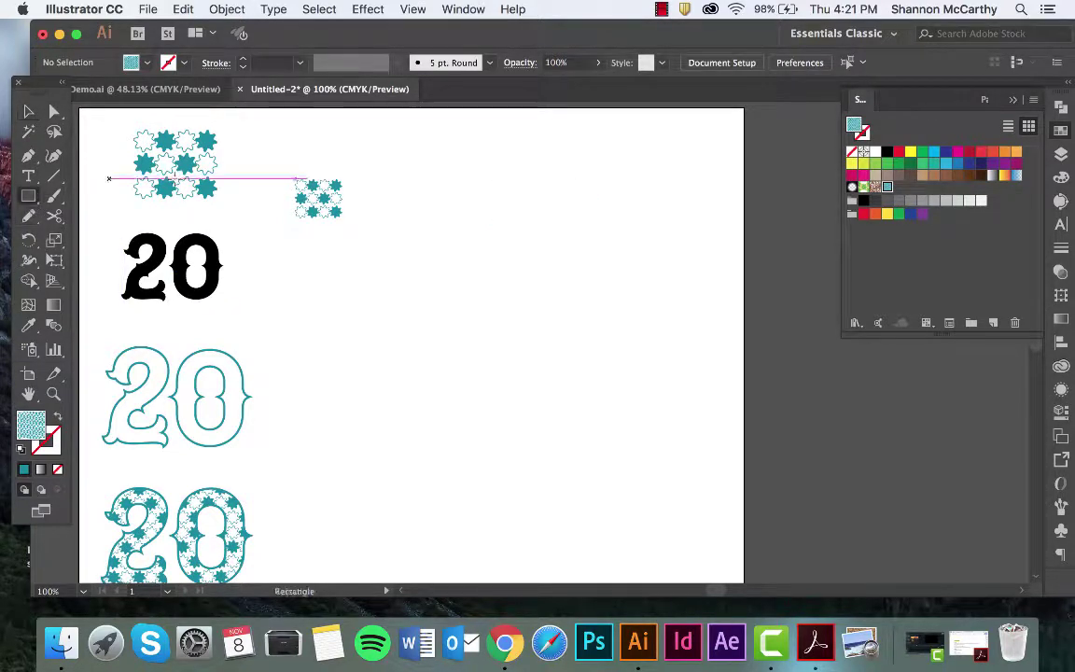
{"action": "left_click_drag", "start_coordinate": [487, 135], "coordinate": [701, 271]}
{"action": "left_click", "coordinate": [29, 113]}
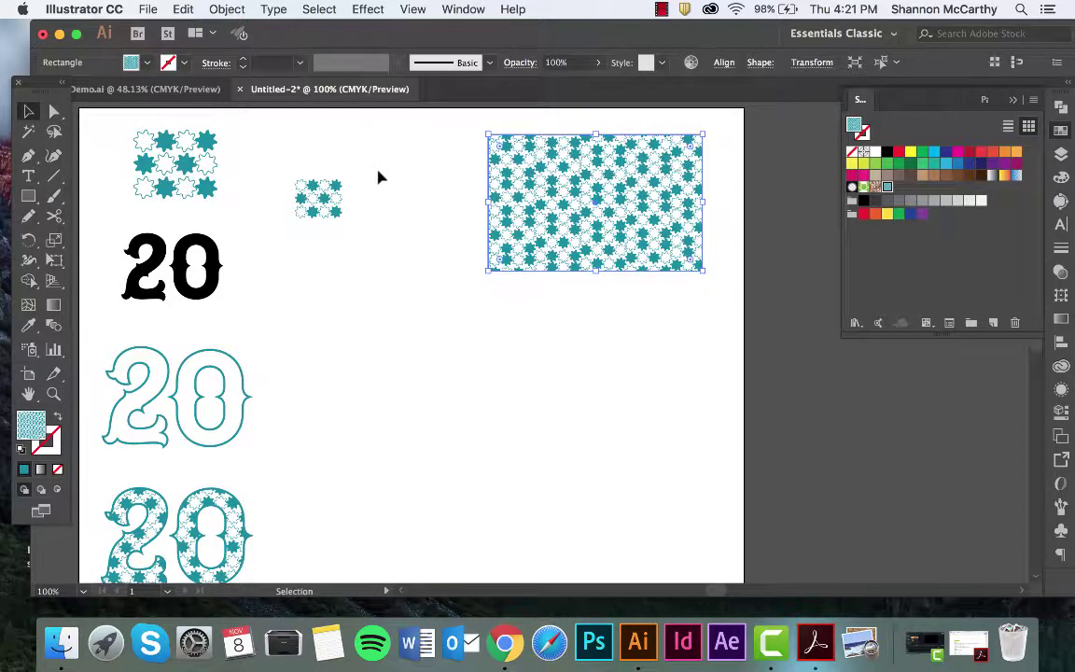
Place an enlarged copy of the black 20 to the right.
{"action": "left_click", "coordinate": [190, 245]}
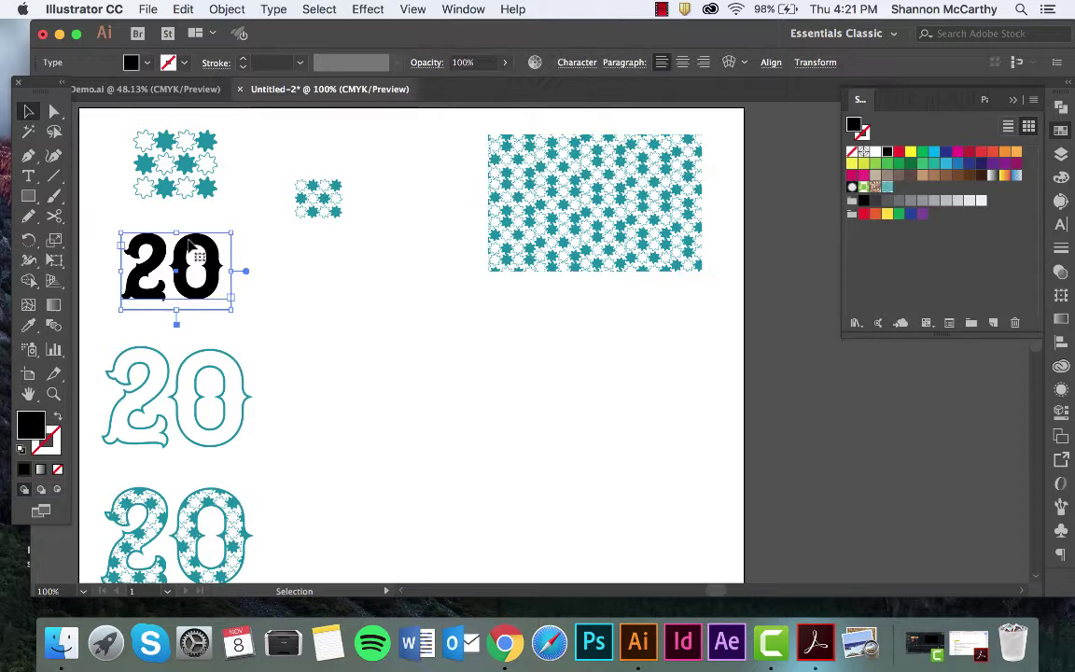
{"action": "left_click_drag", "start_coordinate": [189, 245], "coordinate": [634, 309]}
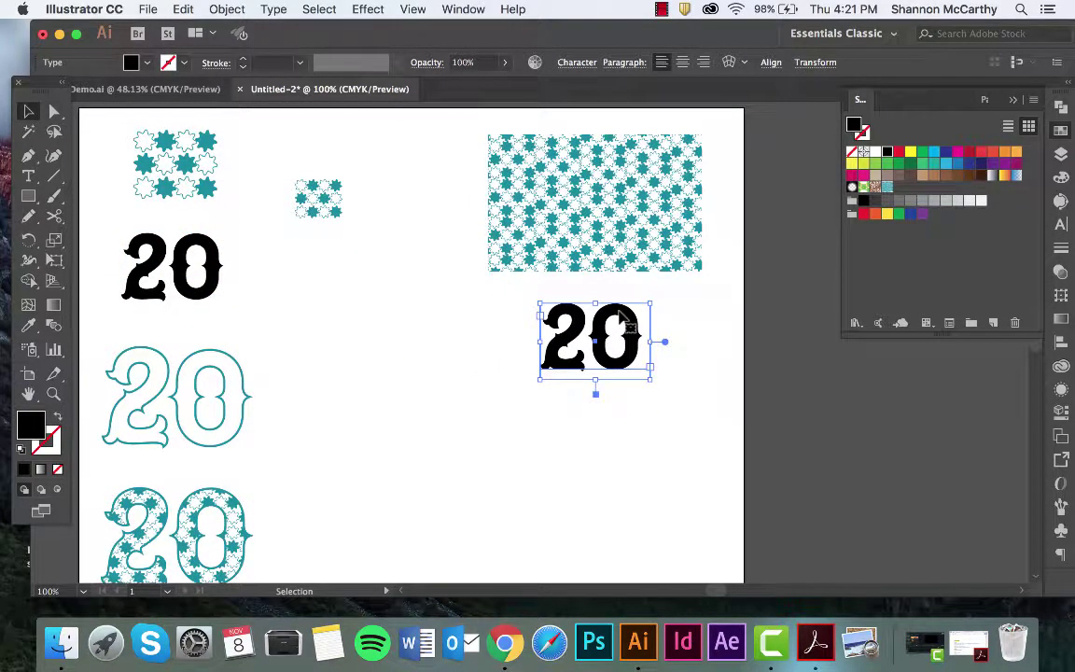
{"action": "key", "text": "e"}
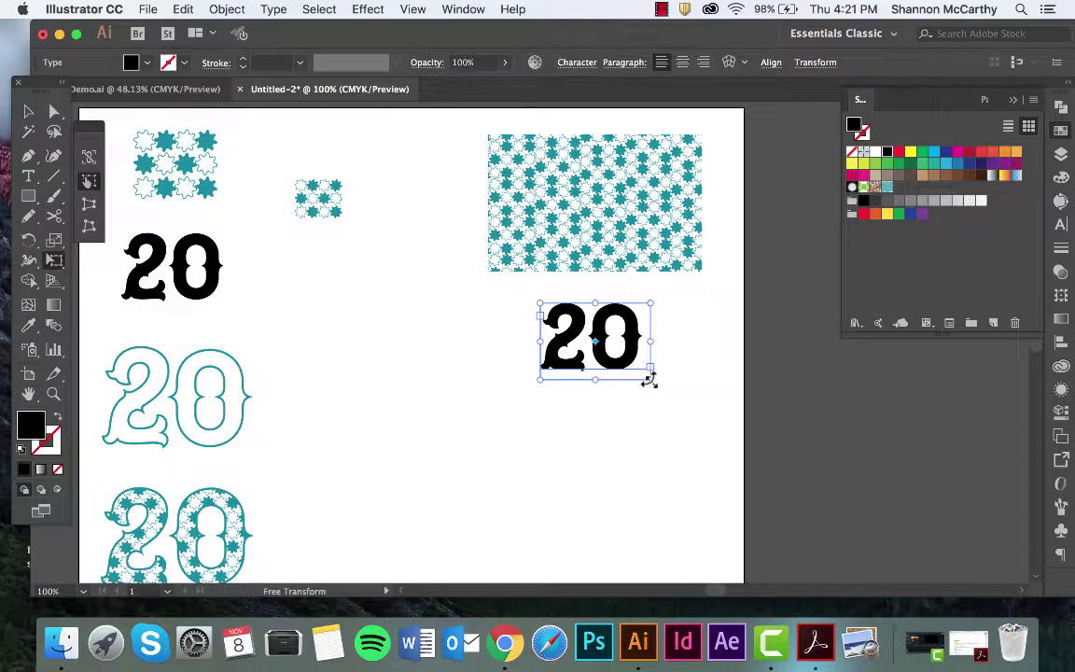
{"action": "left_click_drag", "start_coordinate": [648, 380], "coordinate": [671, 389]}
{"action": "key", "text": "v"}
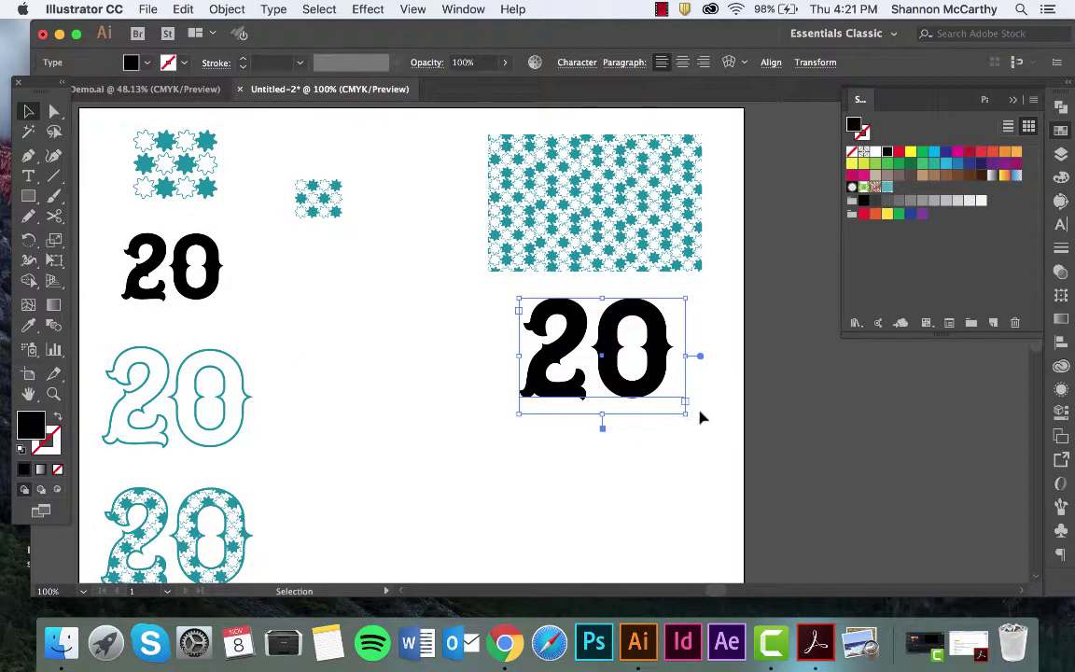
{"action": "left_click", "coordinate": [706, 417]}
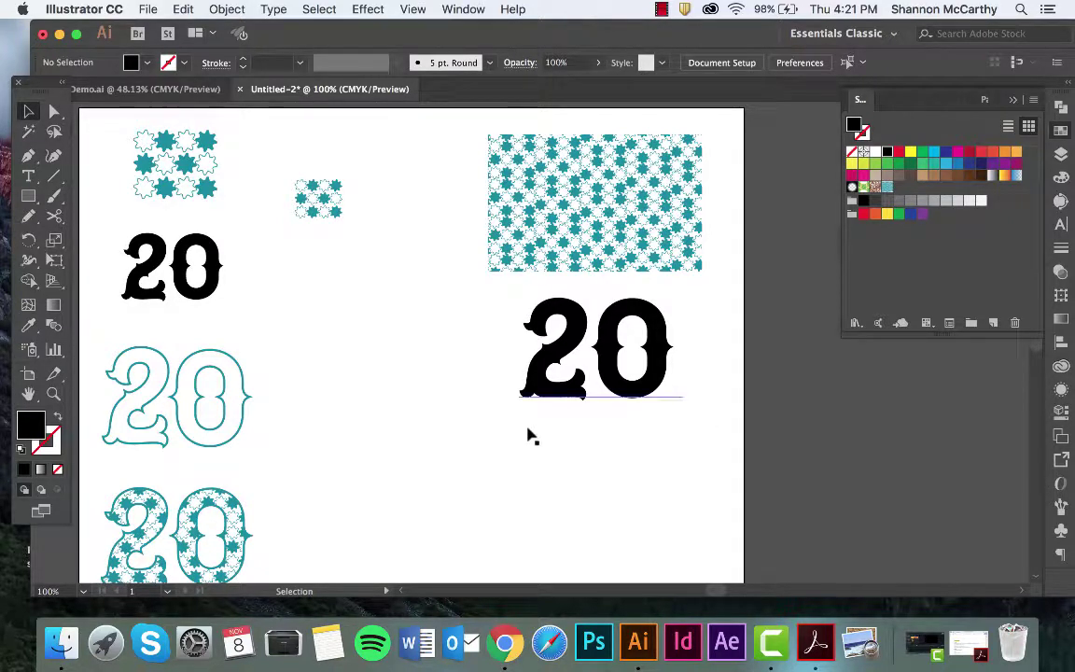
Convert the large 20 text to outlines and ungroup the digits.
{"action": "left_click", "coordinate": [550, 378]}
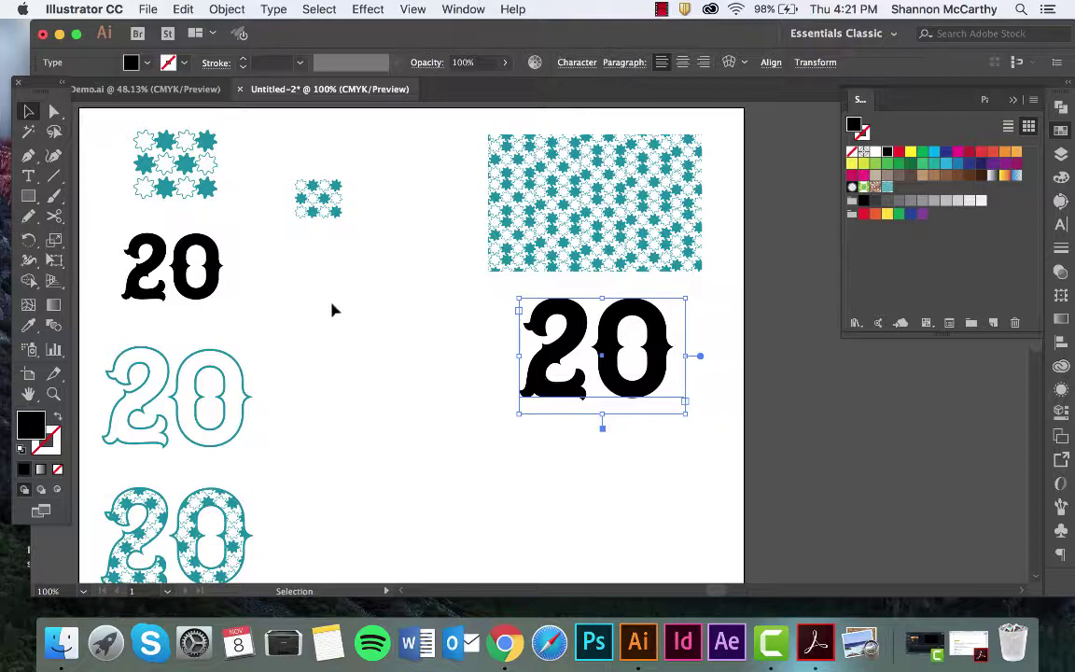
{"action": "left_click", "coordinate": [273, 10]}
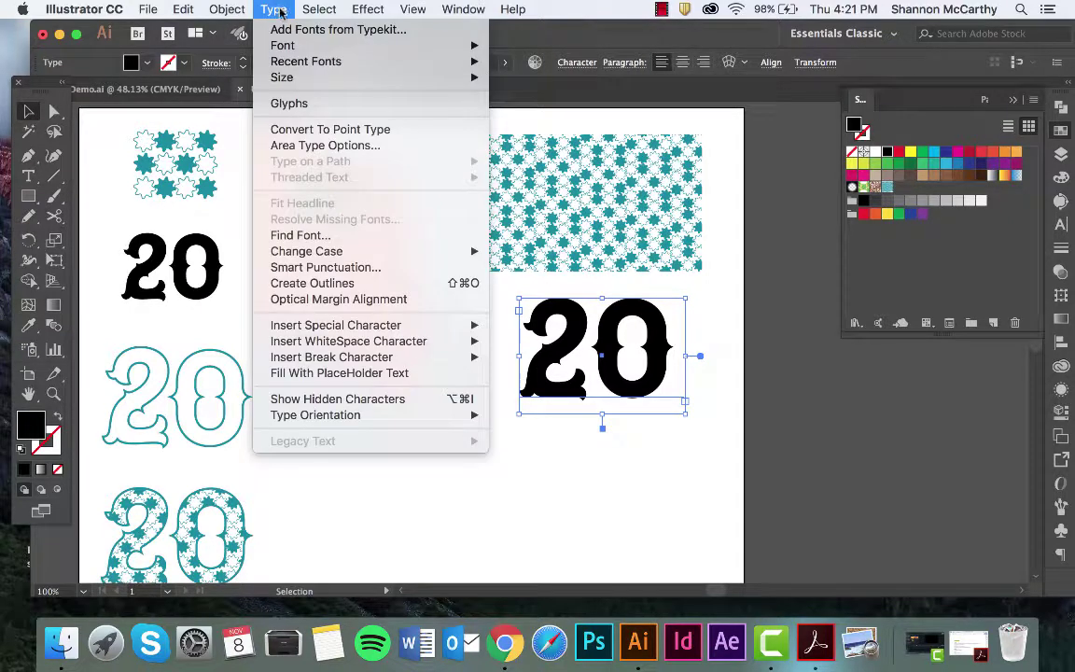
{"action": "left_click", "coordinate": [318, 284]}
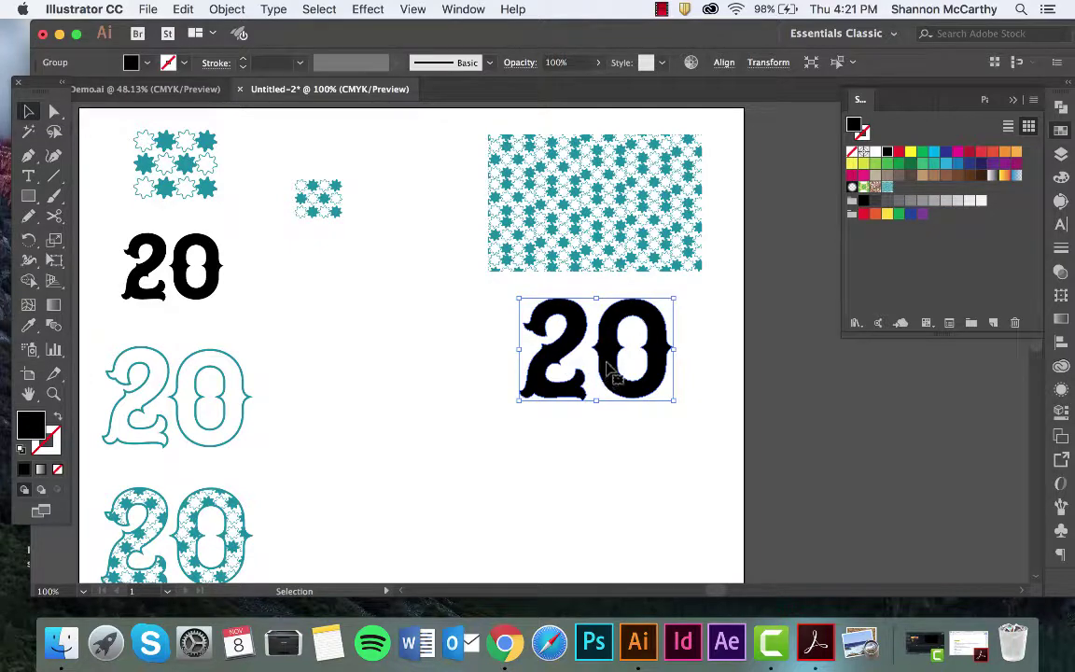
{"action": "left_click", "coordinate": [236, 9]}
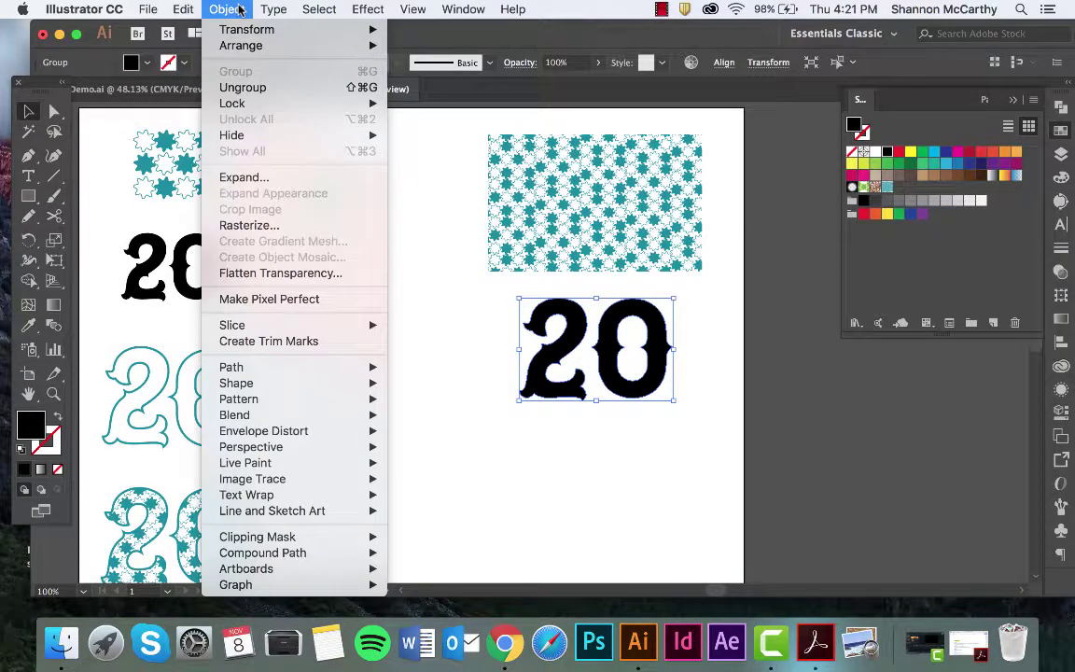
{"action": "left_click", "coordinate": [231, 86]}
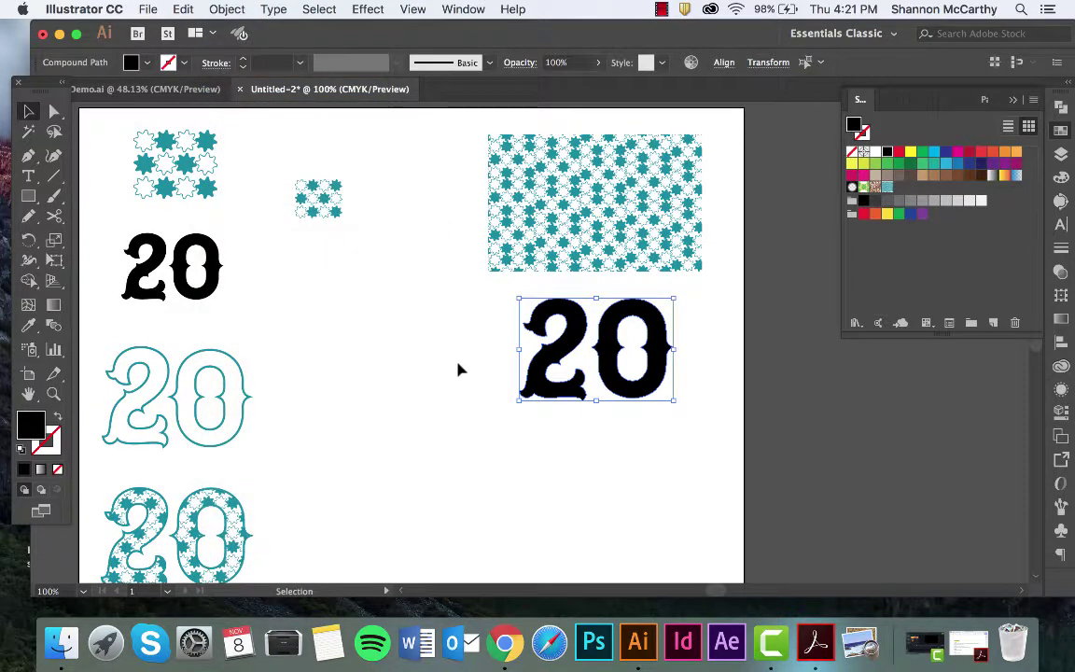
{"action": "left_click", "coordinate": [458, 370]}
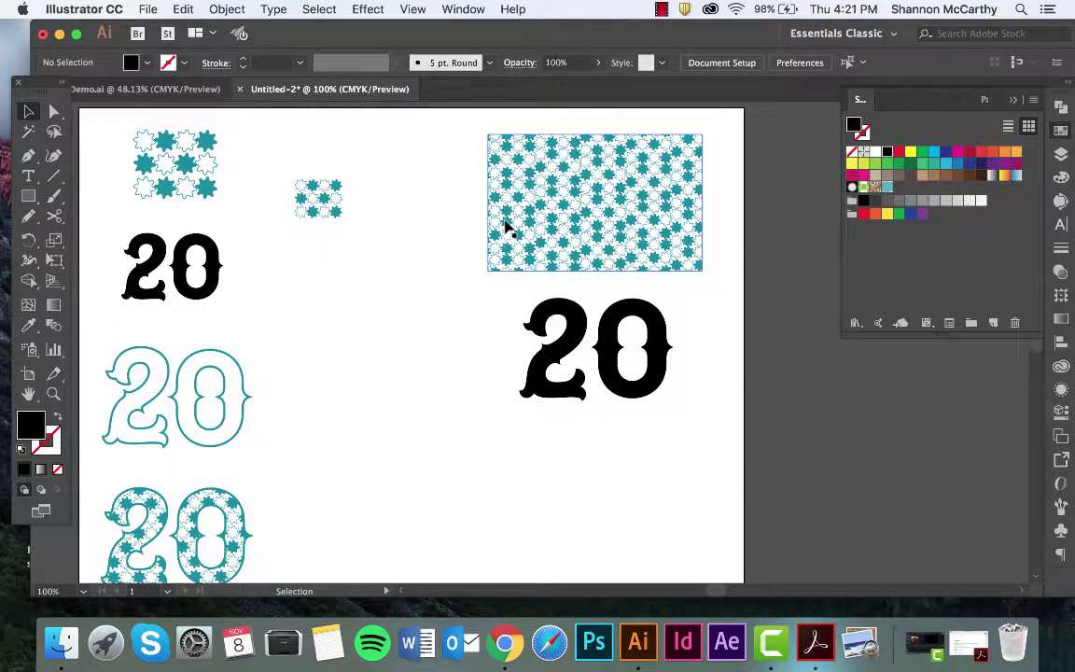
Make the outlined 20 copy hollow with no fill and a 3 pt black stroke.
{"action": "left_click_drag", "start_coordinate": [492, 311], "coordinate": [567, 522]}
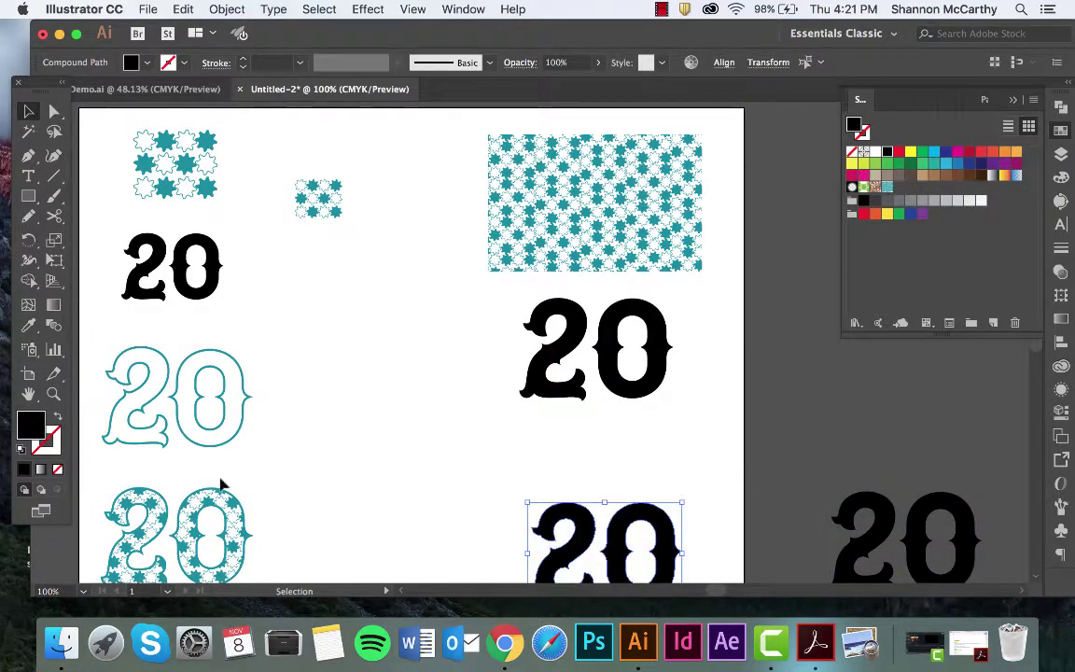
{"action": "scroll", "coordinate": [89, 401], "scroll_direction": "down", "scroll_amount": 3}
{"action": "left_click", "coordinate": [56, 419]}
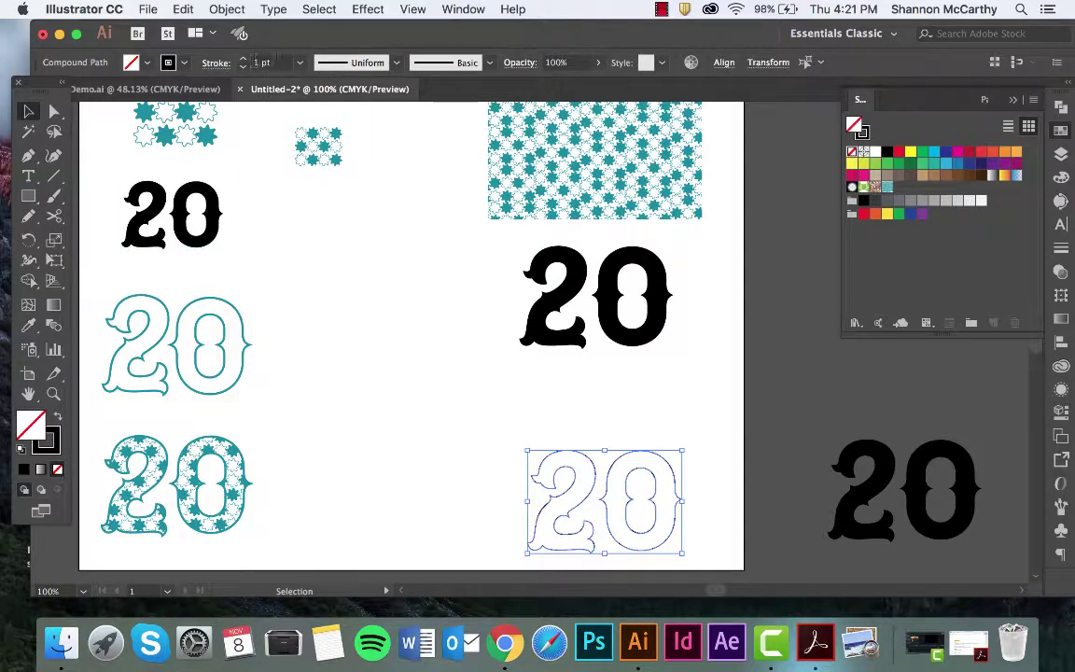
{"action": "left_click", "coordinate": [303, 66]}
{"action": "left_click", "coordinate": [301, 207]}
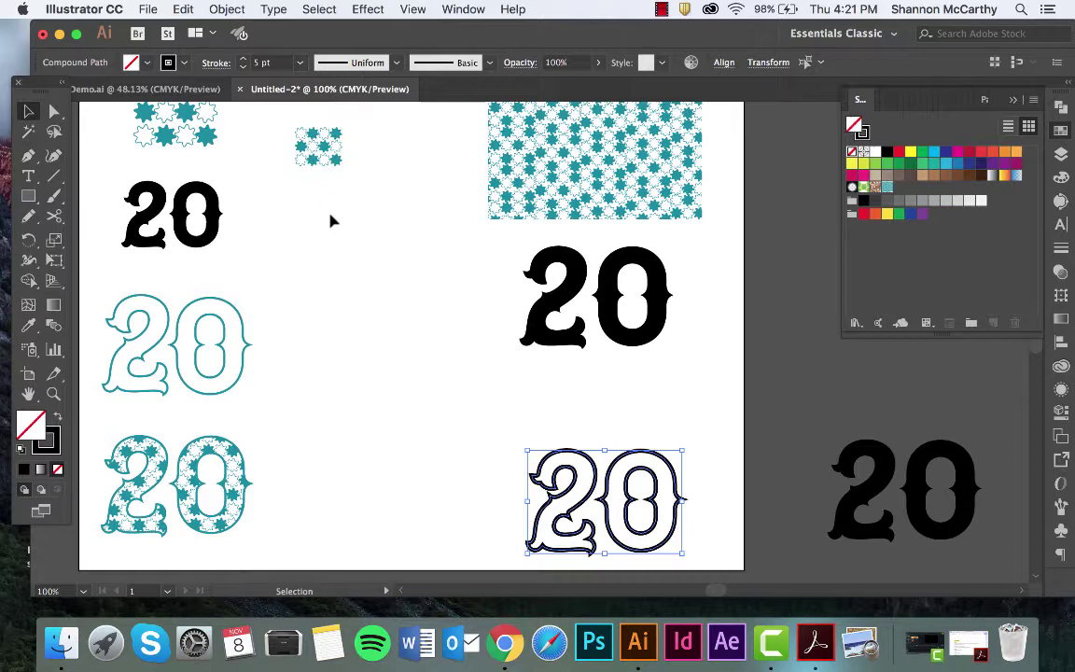
{"action": "left_click", "coordinate": [1062, 248]}
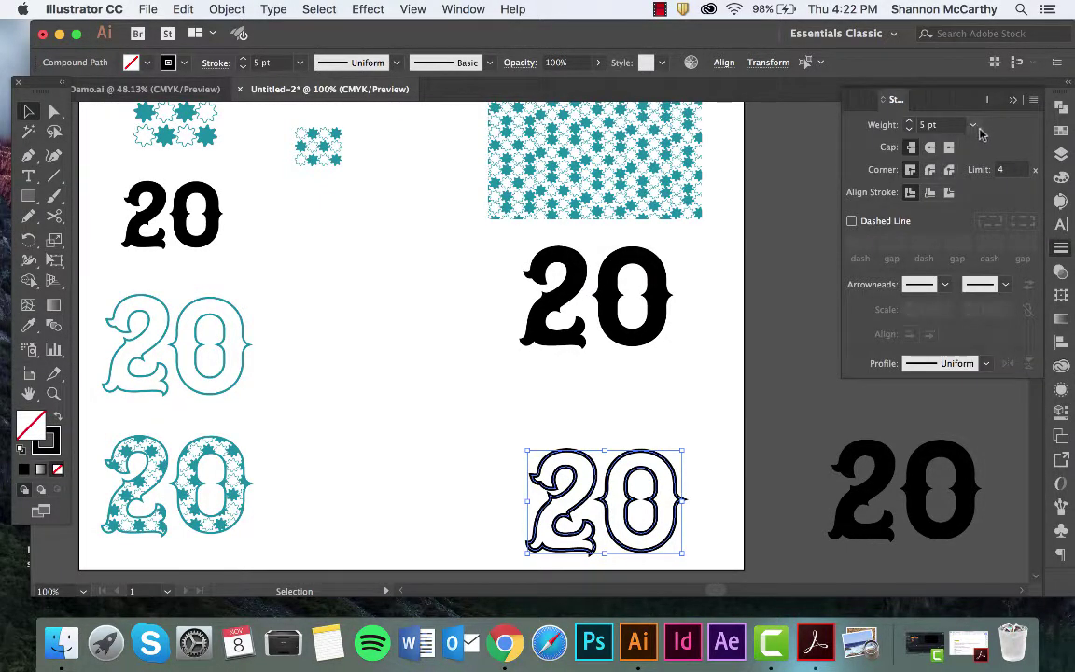
{"action": "left_click", "coordinate": [972, 124]}
{"action": "left_click", "coordinate": [997, 235]}
{"action": "left_click", "coordinate": [696, 373]}
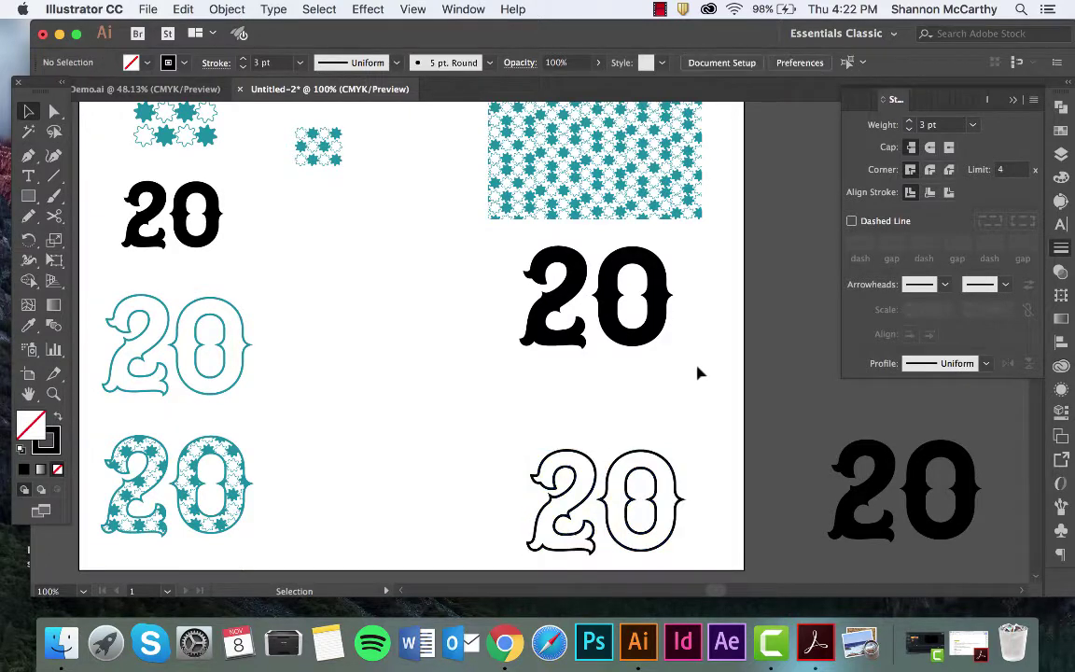
Close the Stroke panel and duplicate the pattern rectangle onto the pasteboard as a backup.
{"action": "scroll", "coordinate": [595, 291], "scroll_direction": "up", "scroll_amount": 5}
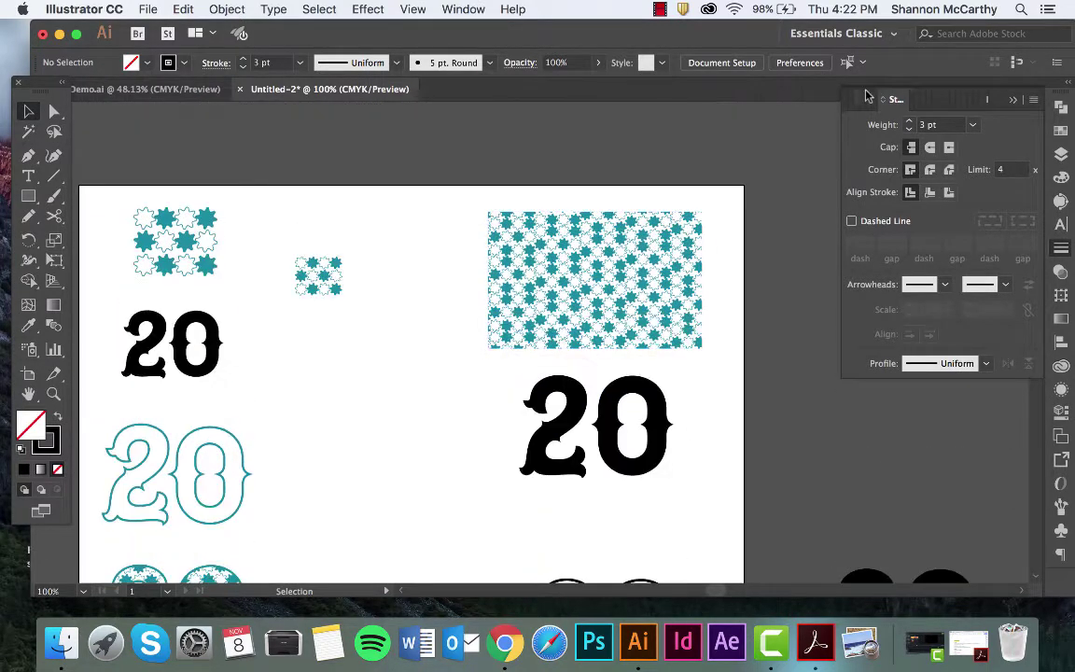
{"action": "left_click", "coordinate": [1025, 101]}
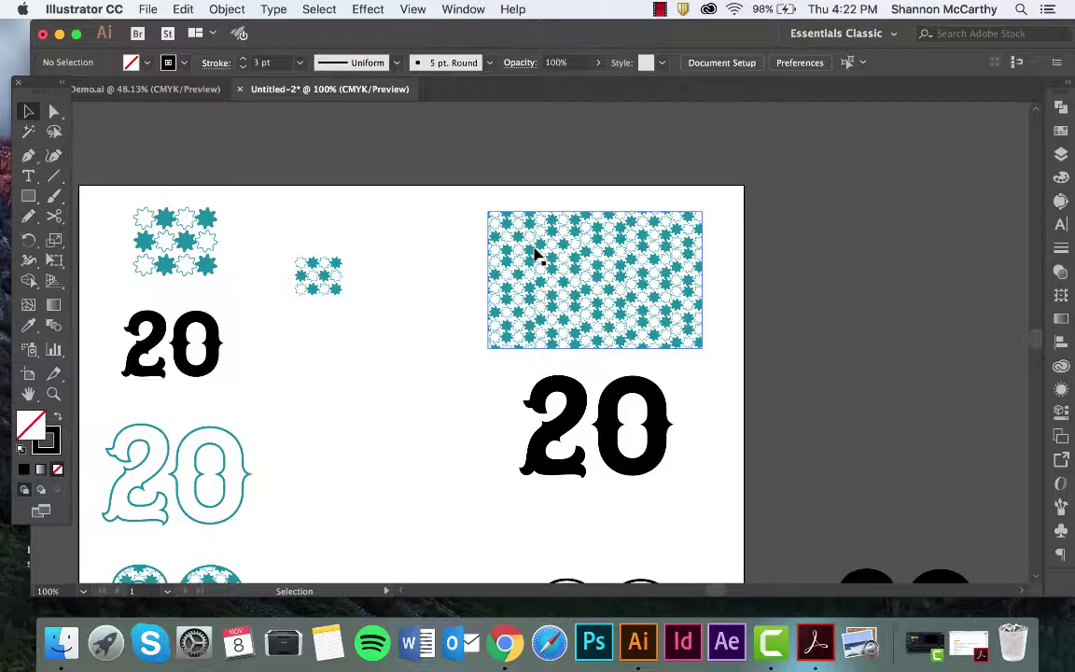
{"action": "left_click_drag", "start_coordinate": [537, 250], "coordinate": [839, 244]}
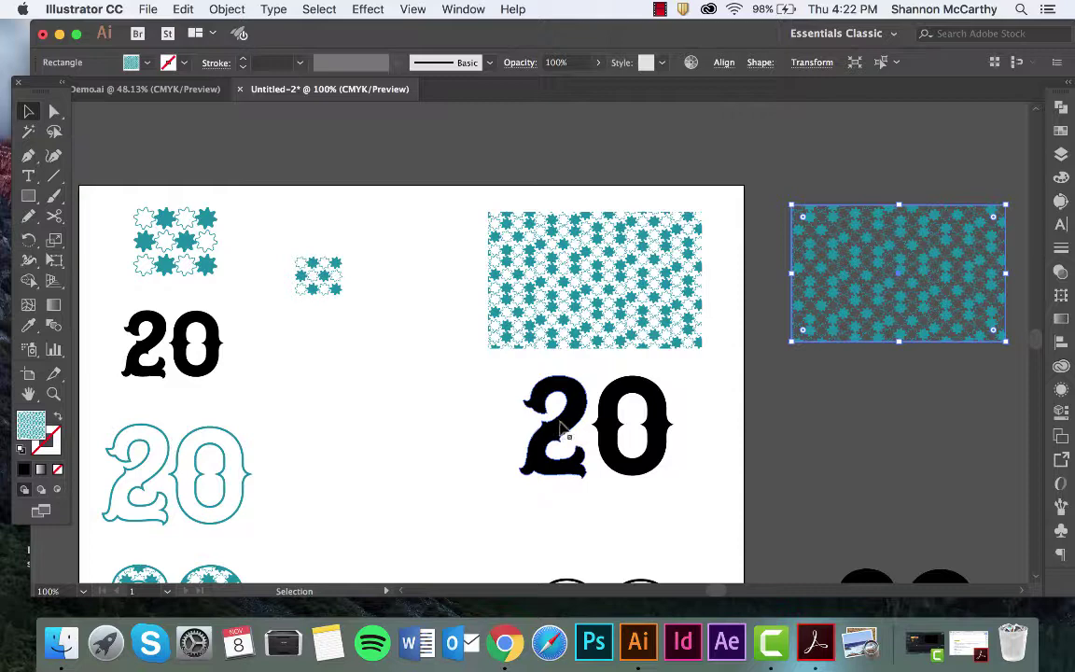
Move the black 2 onto the pattern rectangle and bring it to front.
{"action": "left_click_drag", "start_coordinate": [562, 430], "coordinate": [592, 280]}
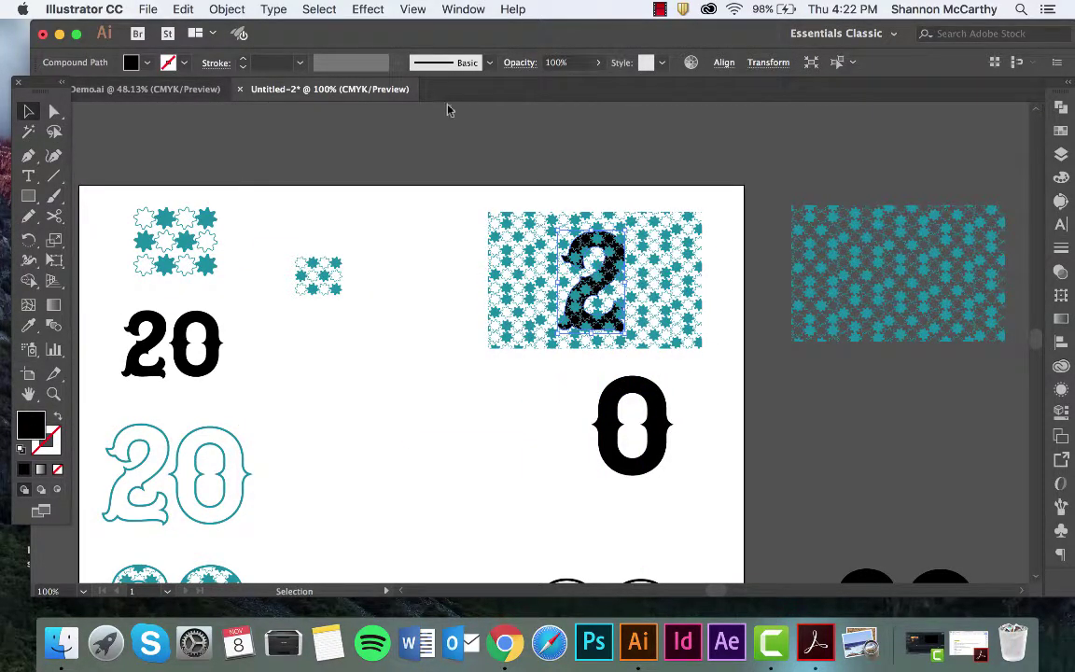
{"action": "left_click", "coordinate": [228, 9]}
{"action": "mouse_move", "coordinate": [239, 47]}
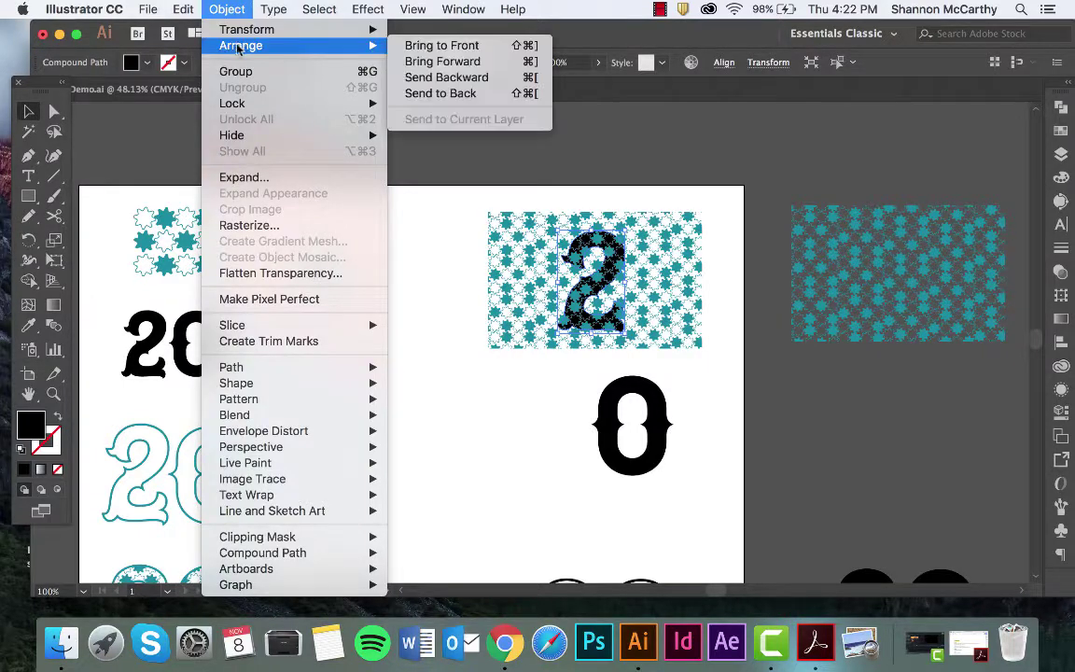
{"action": "left_click", "coordinate": [477, 44]}
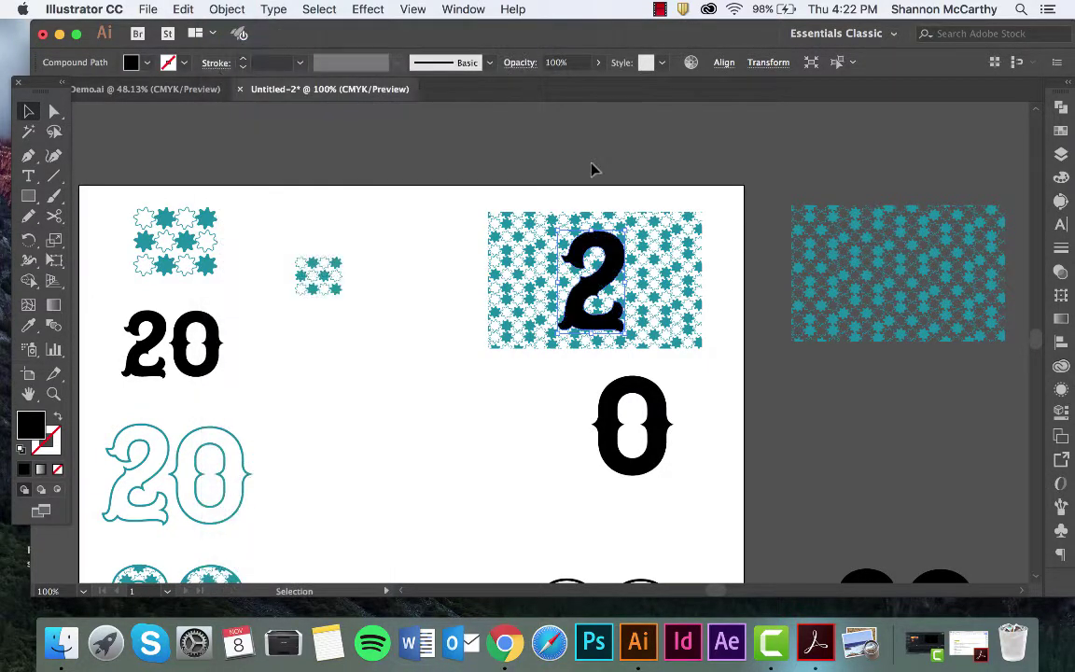
{"action": "left_click", "coordinate": [590, 168]}
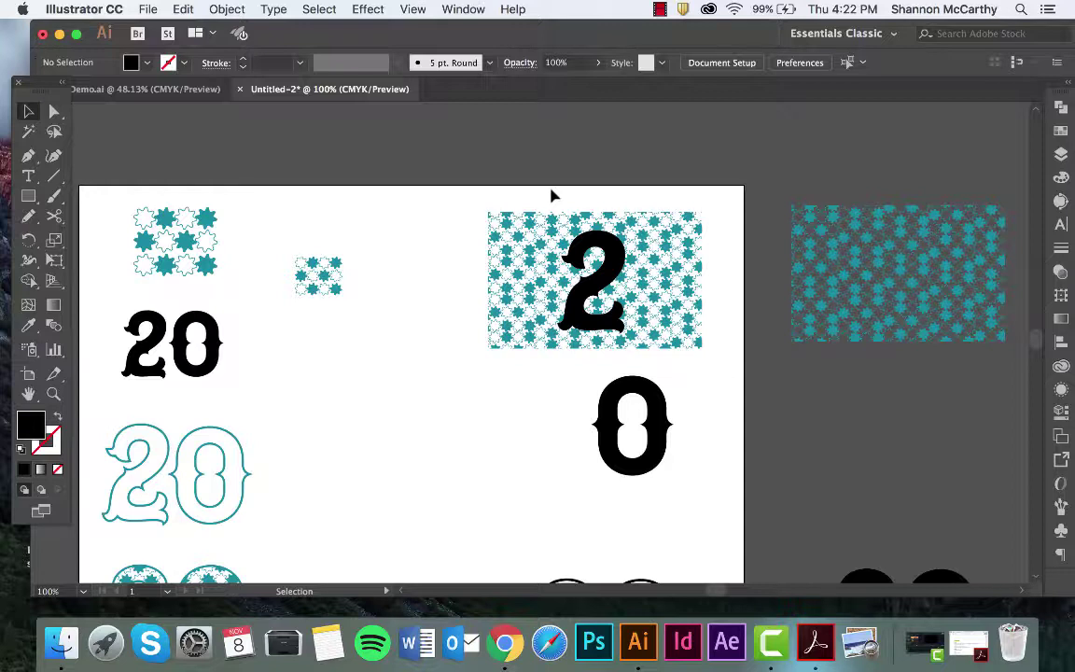
Clip the teal star pattern into the 2 shape with Cmd+7 and drag the patterned 2 left.
{"action": "left_click_drag", "start_coordinate": [553, 203], "coordinate": [622, 311]}
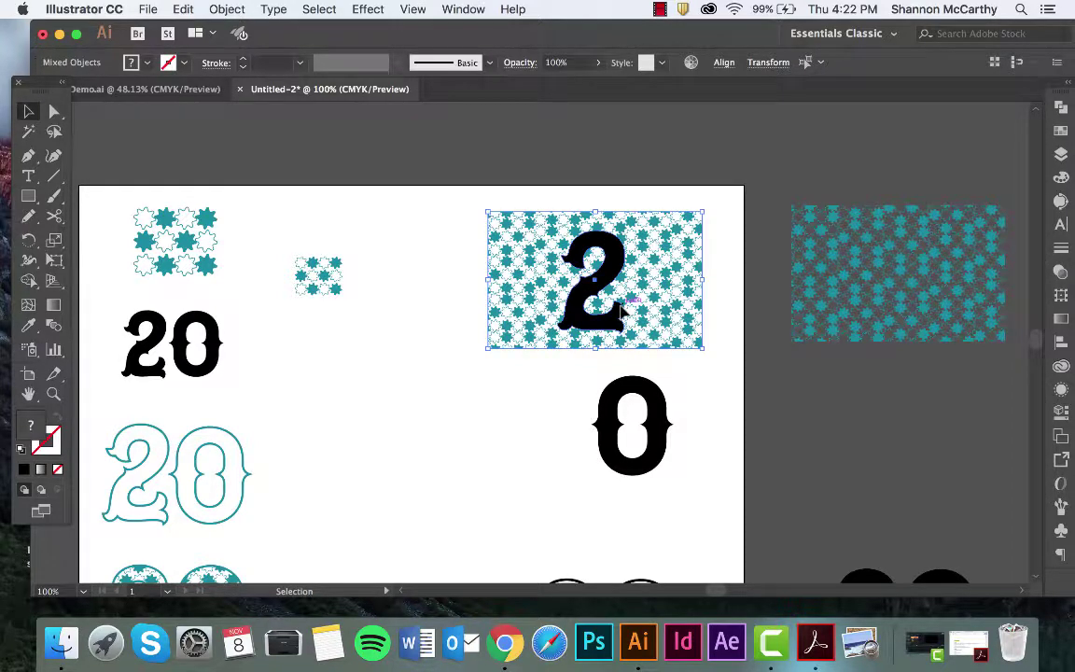
{"action": "left_click", "coordinate": [227, 9]}
{"action": "mouse_move", "coordinate": [244, 376]}
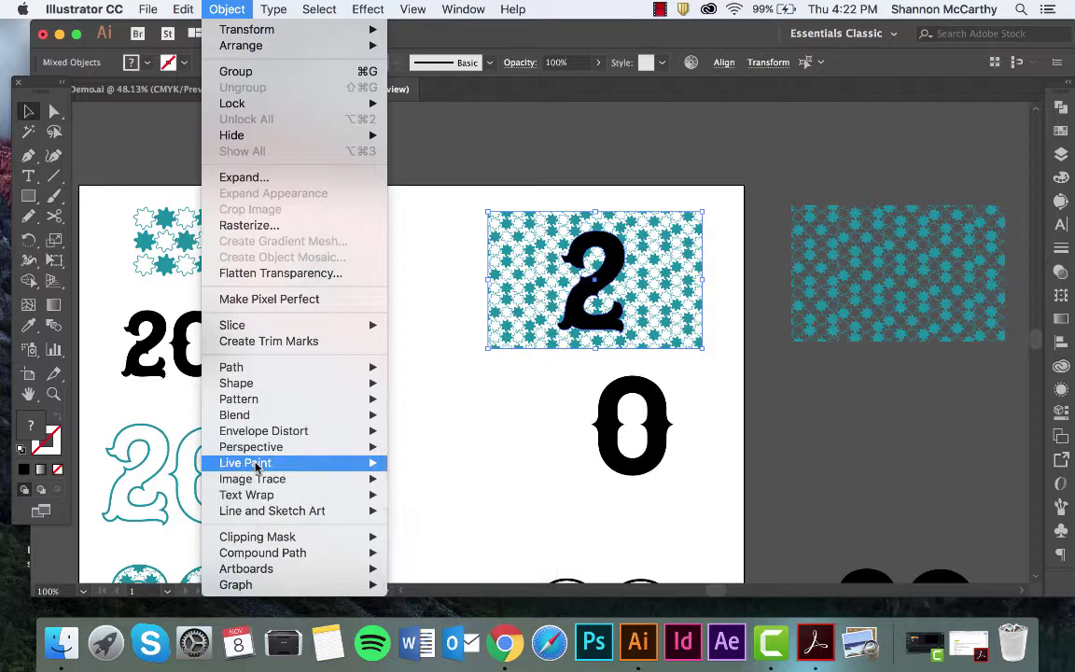
{"action": "mouse_move", "coordinate": [265, 479]}
{"action": "mouse_move", "coordinate": [268, 539]}
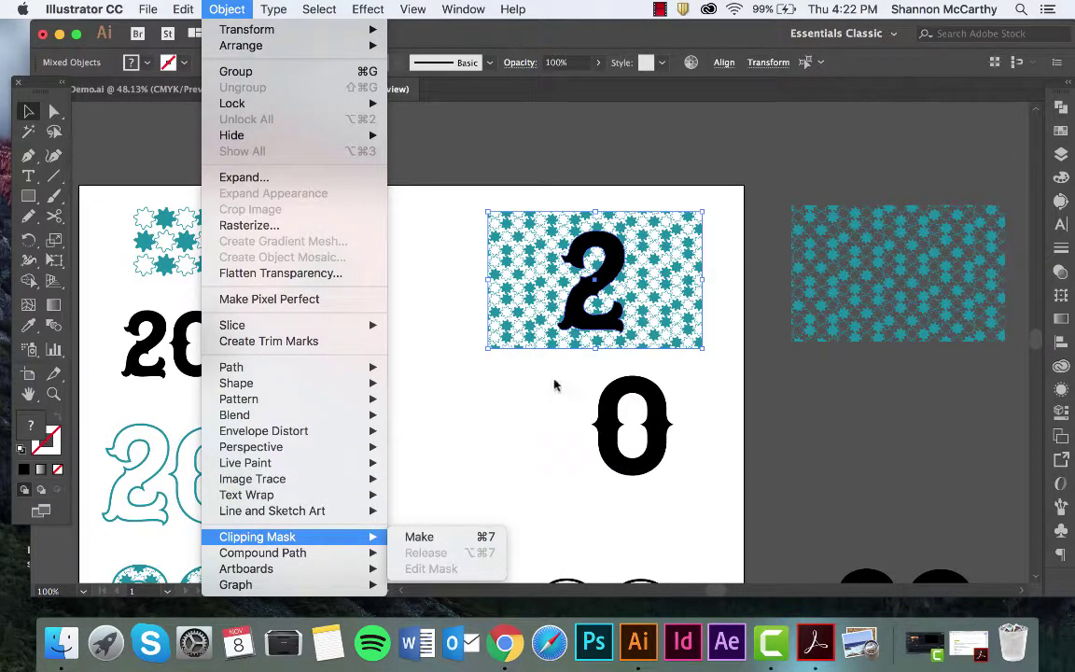
{"action": "left_click", "coordinate": [511, 280]}
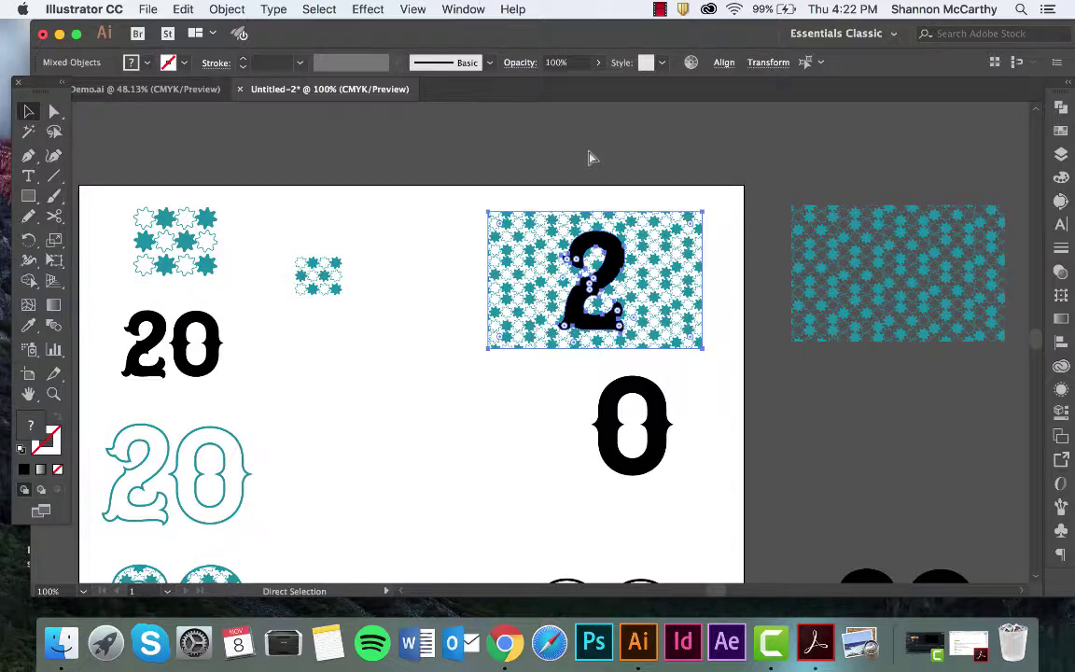
{"action": "key", "text": "super+7"}
{"action": "left_click", "coordinate": [573, 191]}
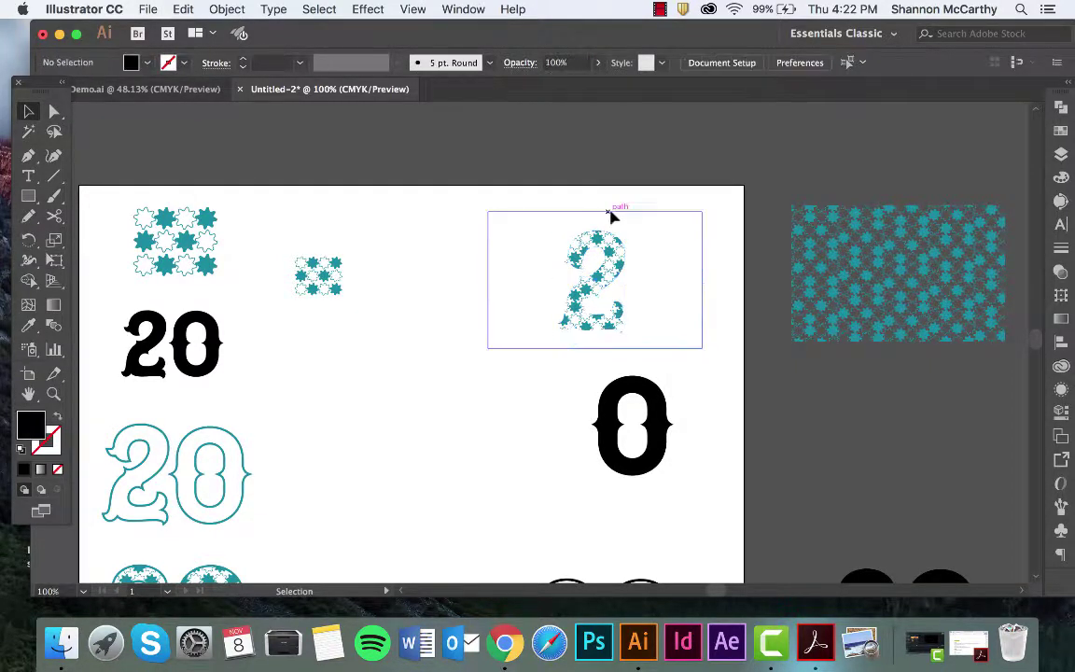
{"action": "left_click_drag", "start_coordinate": [615, 264], "coordinate": [496, 252]}
Place a copy of the pattern under the black 0, bring the 0 to front, and clip the stars inside it.
{"action": "left_click_drag", "start_coordinate": [824, 278], "coordinate": [562, 277]}
{"action": "left_click_drag", "start_coordinate": [640, 387], "coordinate": [640, 232]}
{"action": "left_click", "coordinate": [226, 9]}
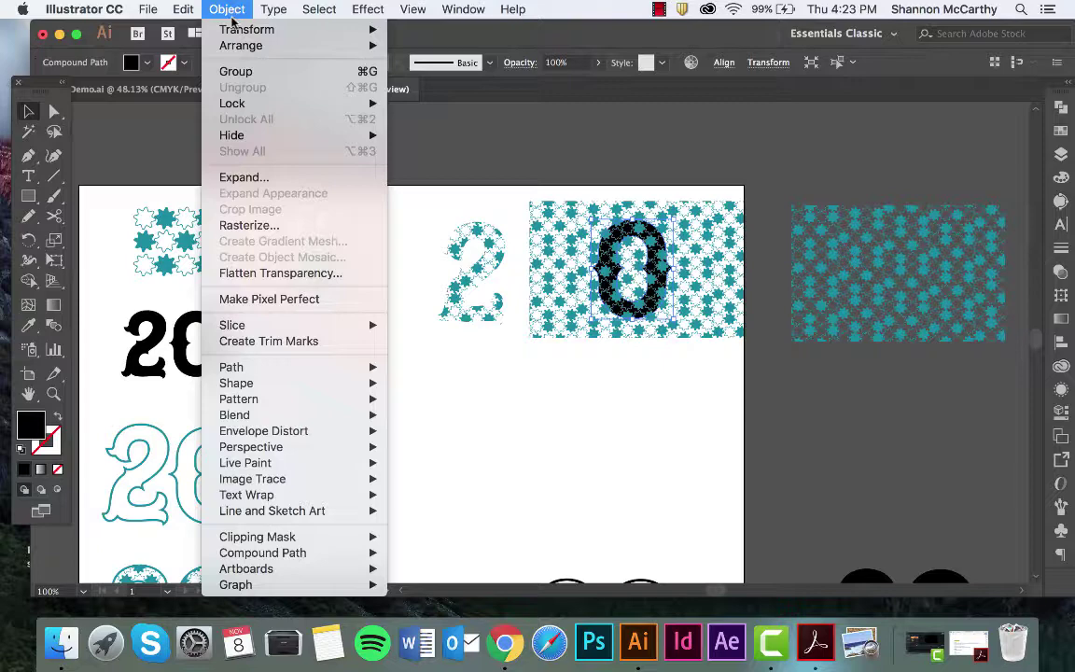
{"action": "mouse_move", "coordinate": [293, 45]}
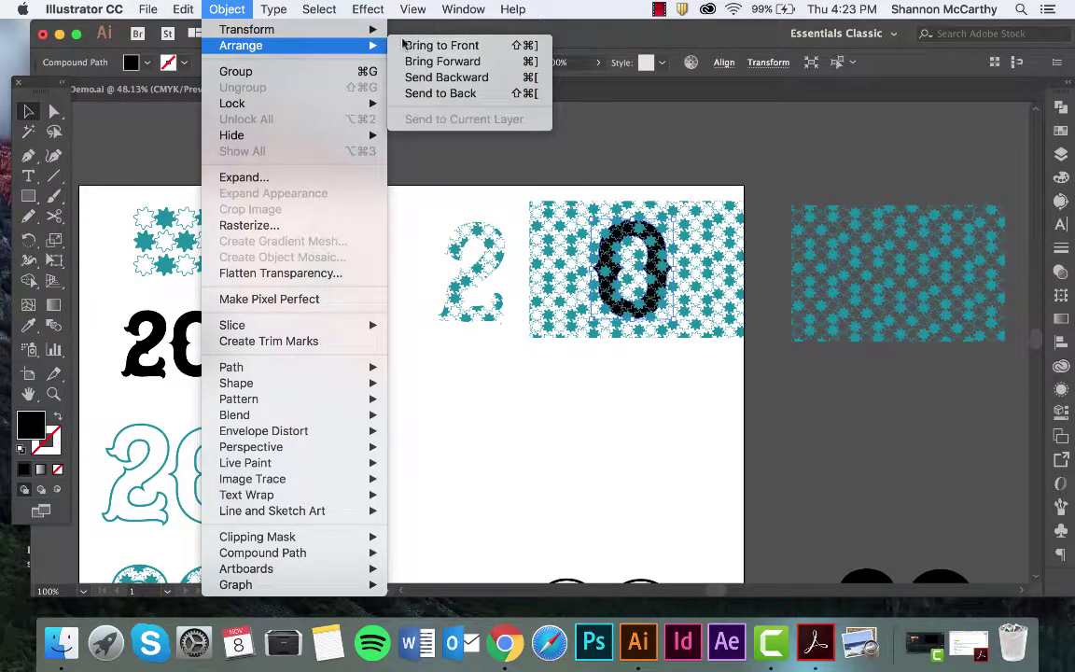
{"action": "mouse_move", "coordinate": [247, 46]}
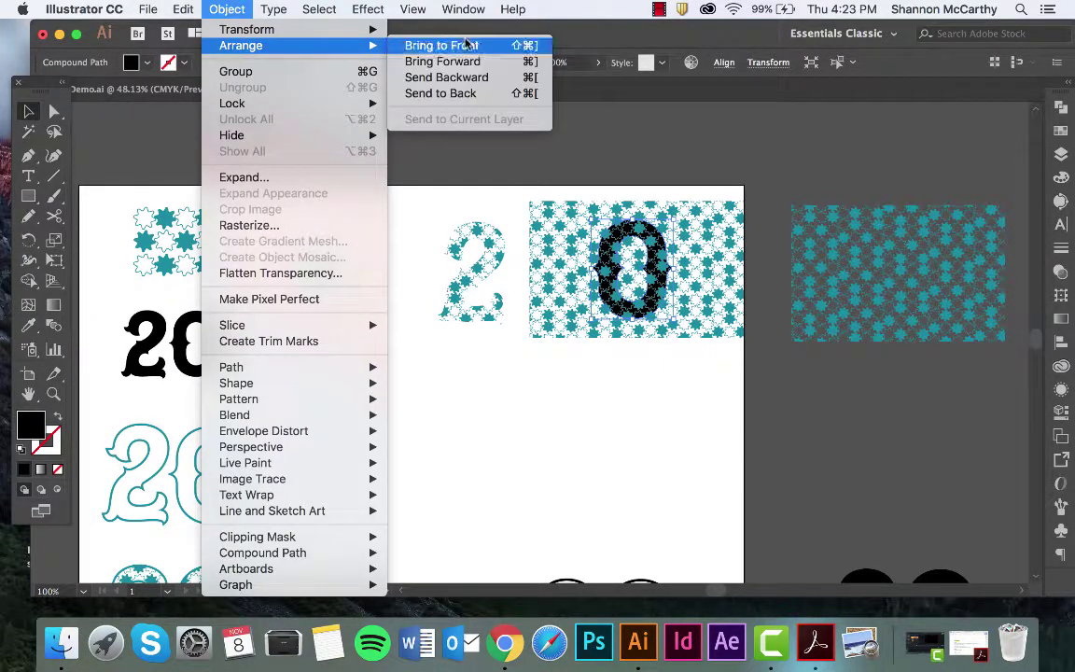
{"action": "left_click", "coordinate": [422, 41]}
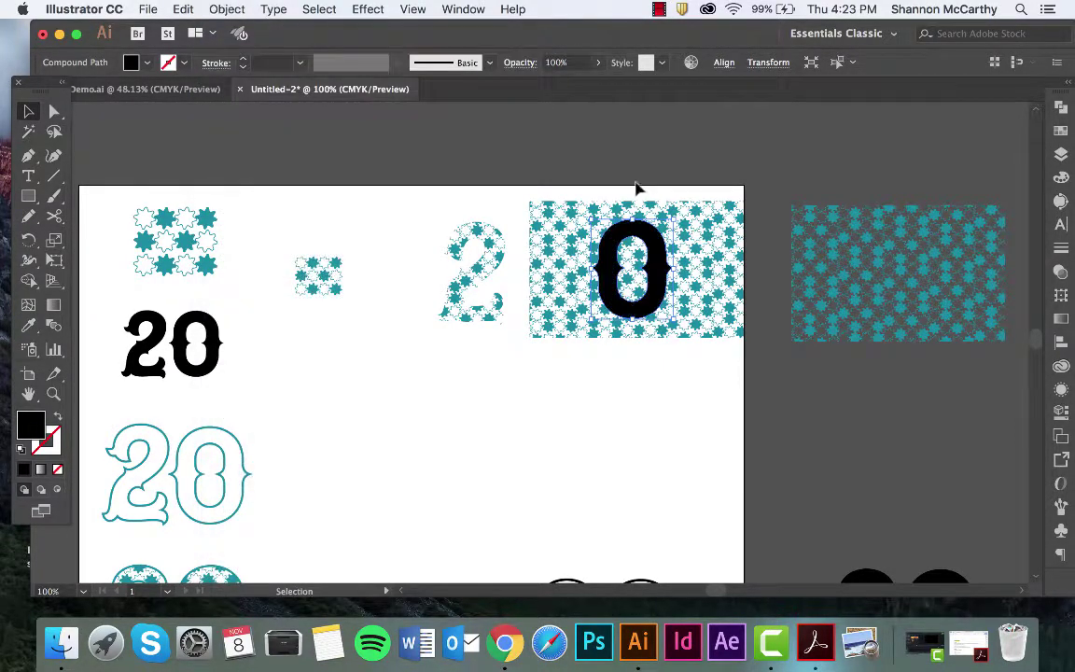
{"action": "left_click", "coordinate": [659, 323], "text": "shift"}
{"action": "key", "text": "super+7"}
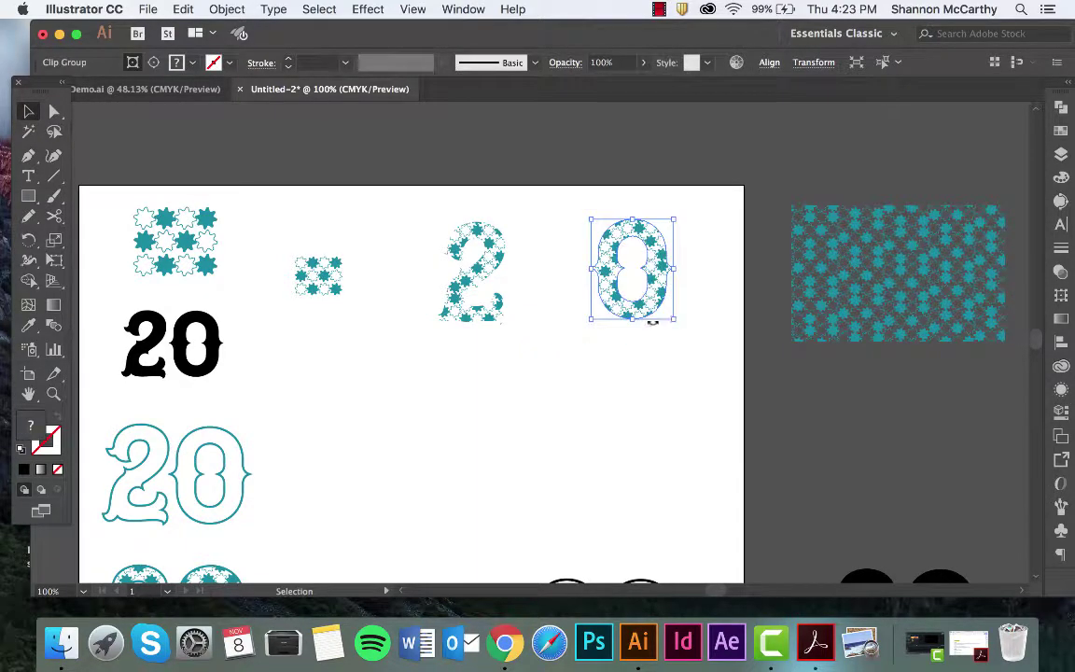
Zoom out and move the black-outlined 20 up near the patterned digits.
{"action": "left_click", "coordinate": [635, 388]}
{"action": "scroll", "coordinate": [635, 401], "scroll_direction": "down", "scroll_amount": 1}
{"action": "scroll", "coordinate": [636, 403], "scroll_direction": "down", "scroll_amount": 2}
{"action": "key", "text": "super+minus"}
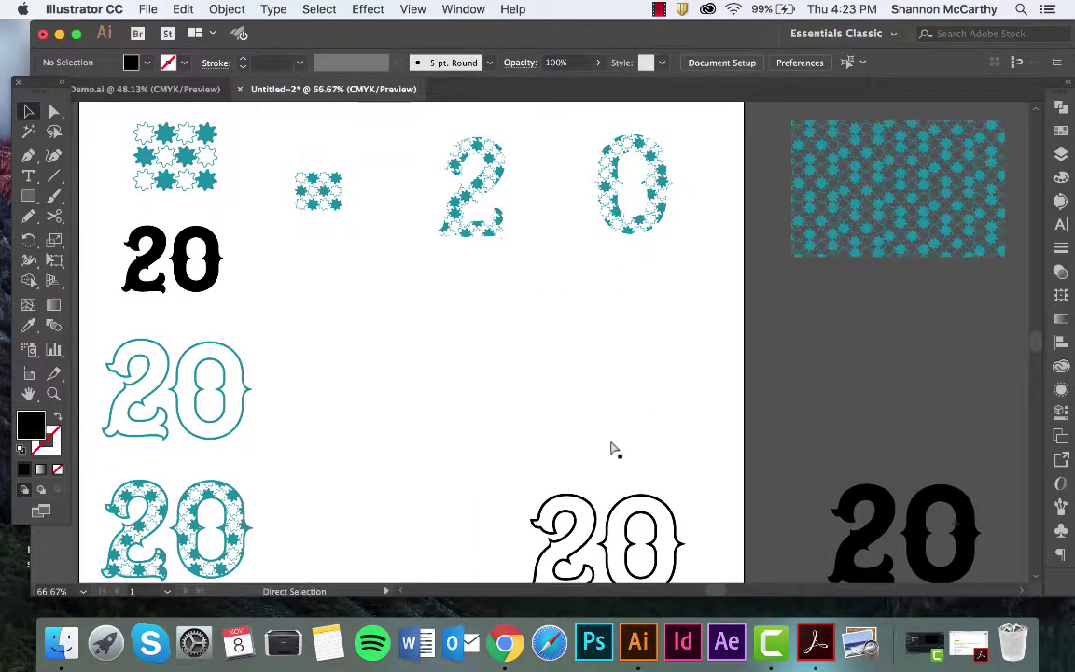
{"action": "left_click_drag", "start_coordinate": [600, 474], "coordinate": [561, 296]}
{"action": "left_click", "coordinate": [633, 327]}
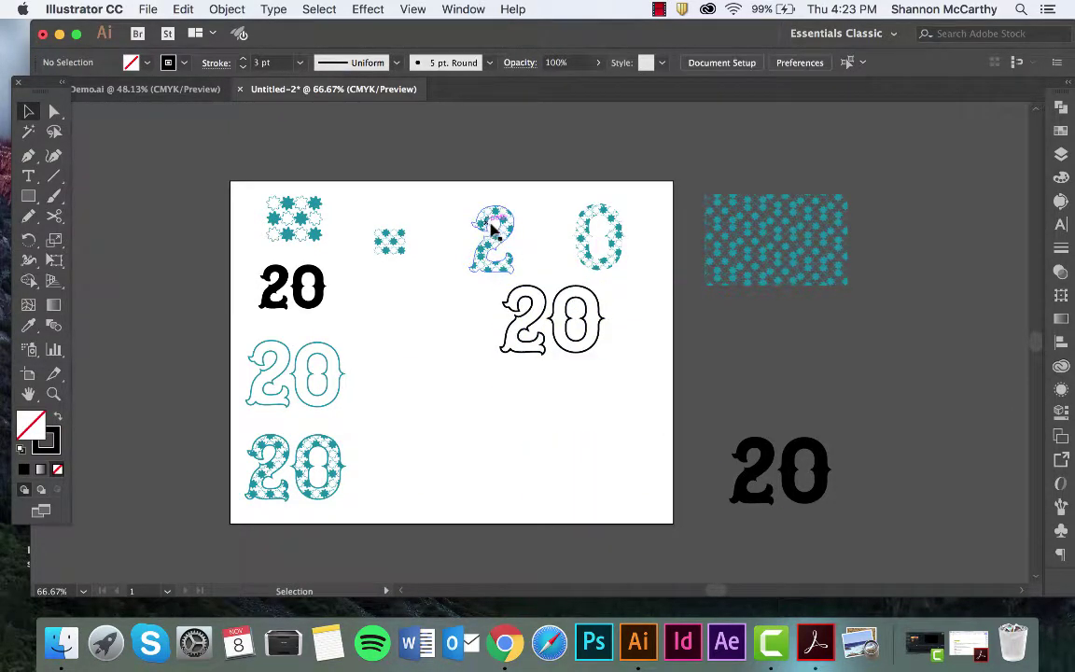
Position the patterned 2 and 0 over their matching outlines, then zoom back in.
{"action": "left_click_drag", "start_coordinate": [514, 235], "coordinate": [546, 315]}
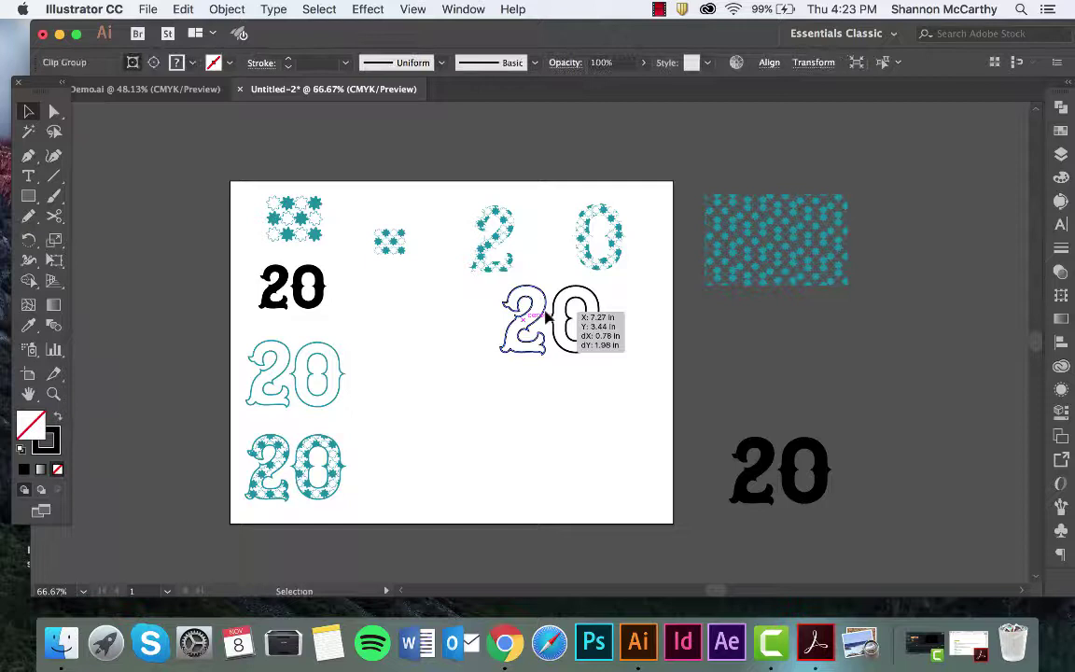
{"action": "left_click_drag", "start_coordinate": [619, 252], "coordinate": [597, 336]}
{"action": "left_click", "coordinate": [651, 288]}
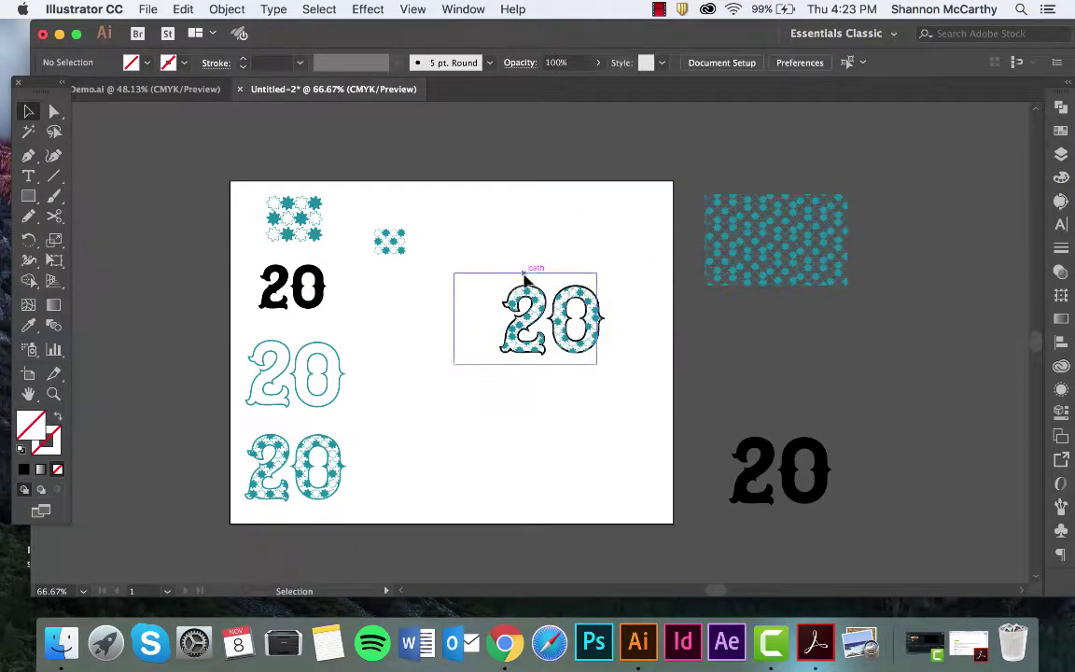
{"action": "scroll", "coordinate": [643, 343], "scroll_direction": "up", "scroll_amount": 5}
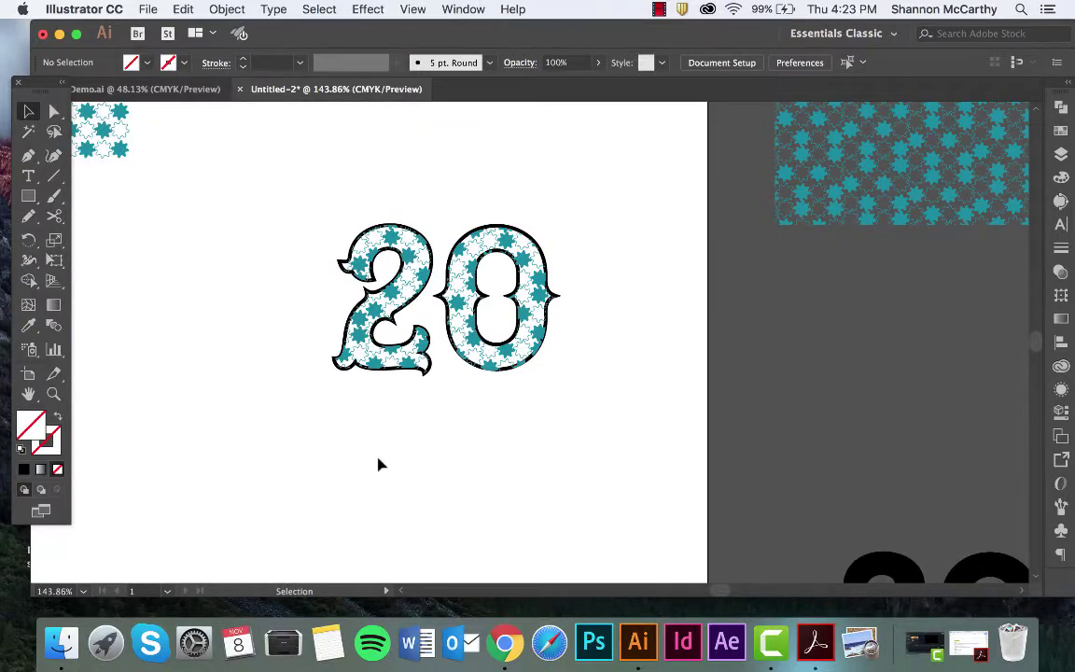
{"action": "scroll", "coordinate": [377, 463], "scroll_direction": "left", "scroll_amount": 3}
{"action": "scroll", "coordinate": [378, 463], "scroll_direction": "left", "scroll_amount": 2}
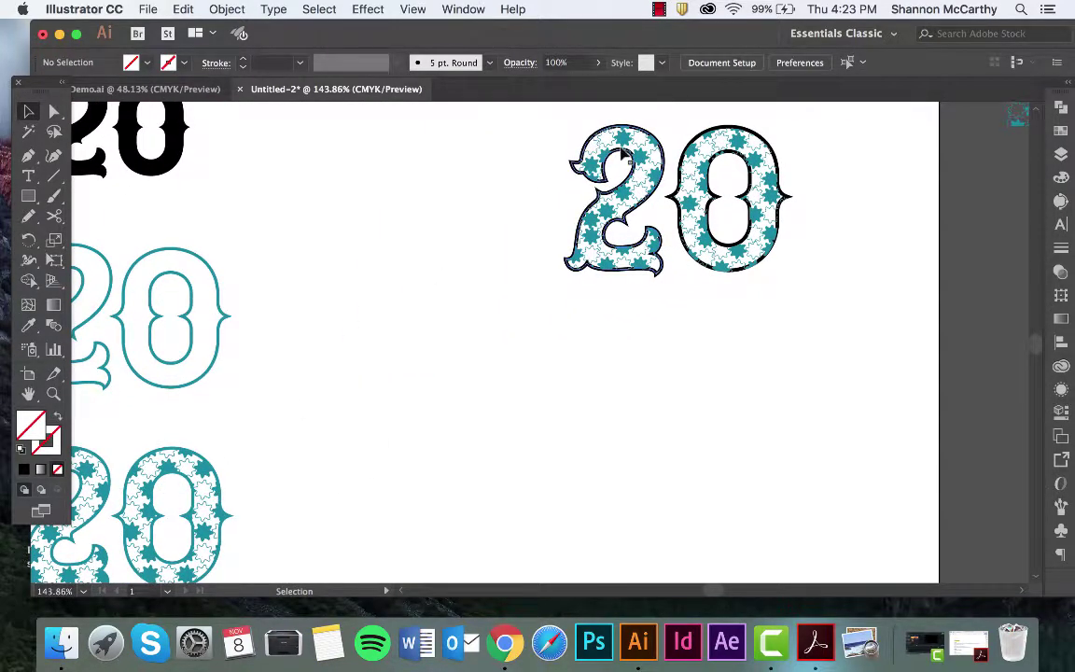
{"action": "scroll", "coordinate": [623, 156], "scroll_direction": "up", "scroll_amount": 5}
{"action": "scroll", "coordinate": [623, 156], "scroll_direction": "right", "scroll_amount": 2}
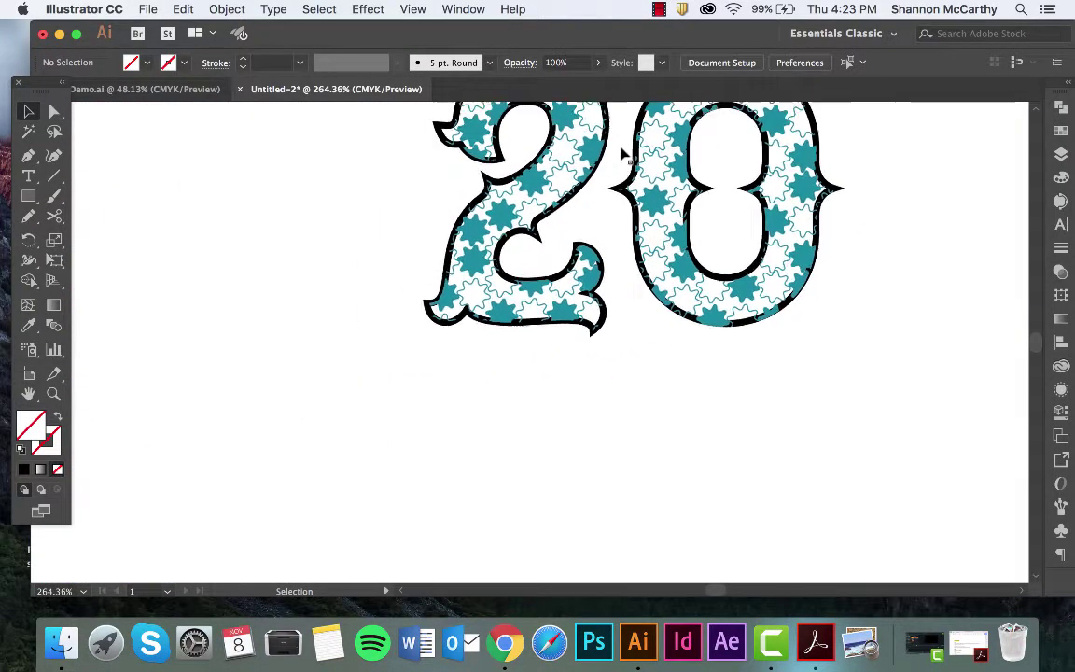
Send the patterned 2 and 0 to the back, then select both black outline paths.
{"action": "left_click", "coordinate": [493, 231]}
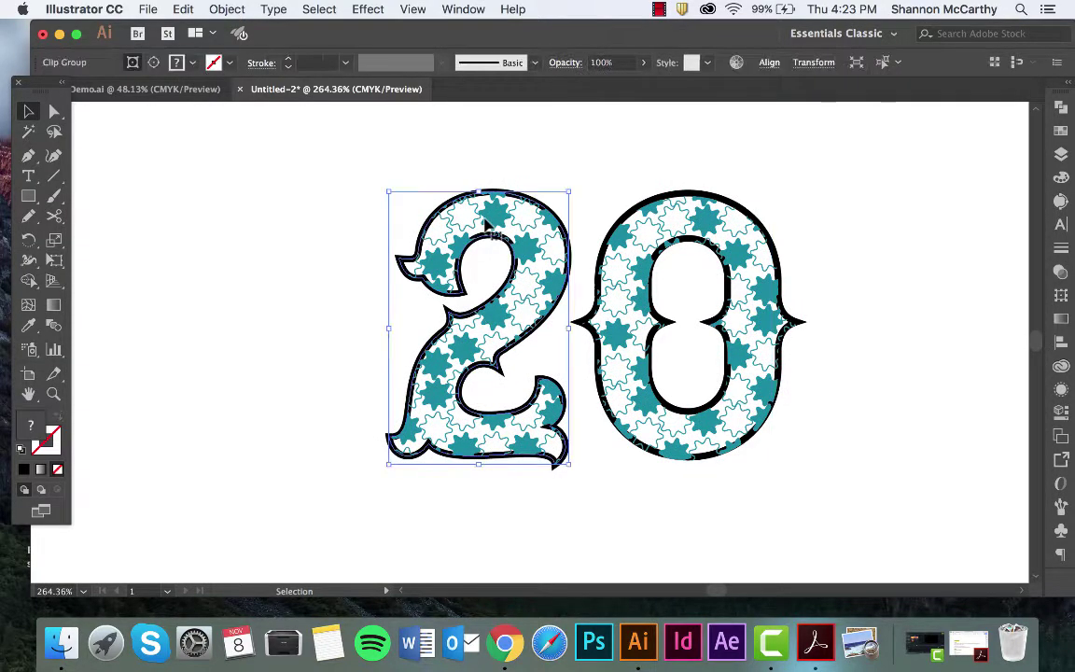
{"action": "left_click", "coordinate": [690, 221], "text": "shift"}
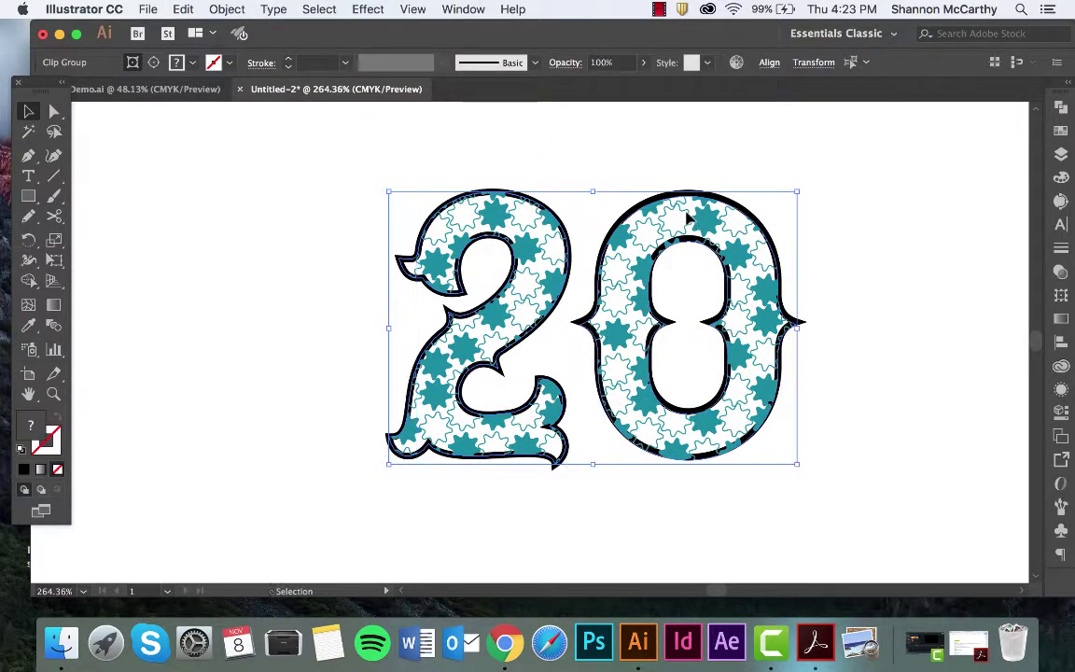
{"action": "left_click", "coordinate": [229, 9]}
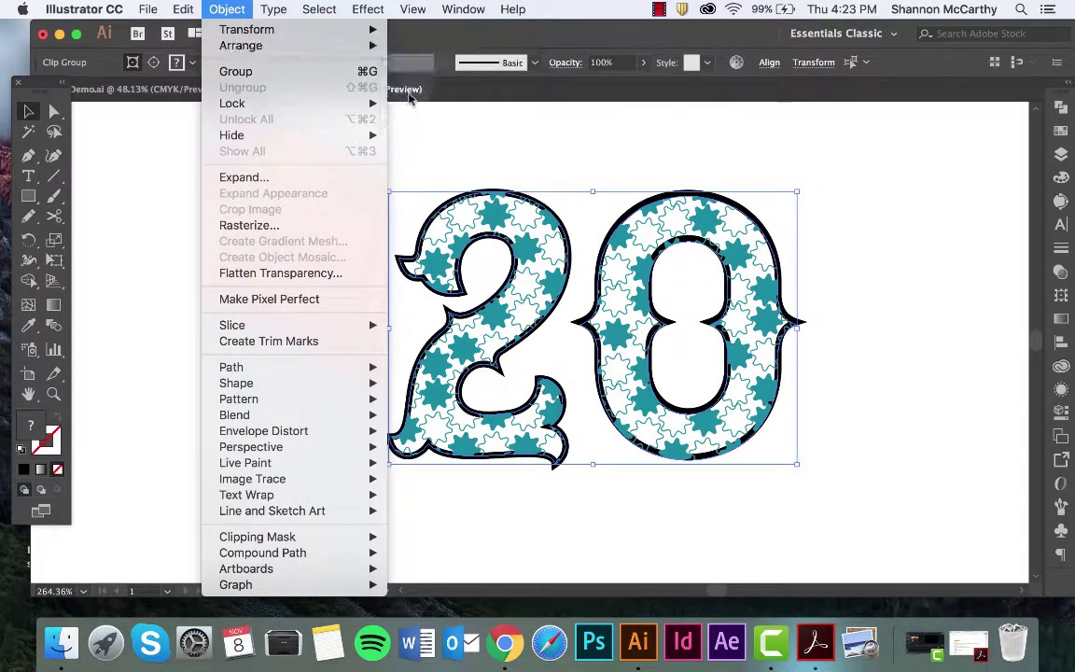
{"action": "mouse_move", "coordinate": [355, 45]}
{"action": "left_click", "coordinate": [439, 94]}
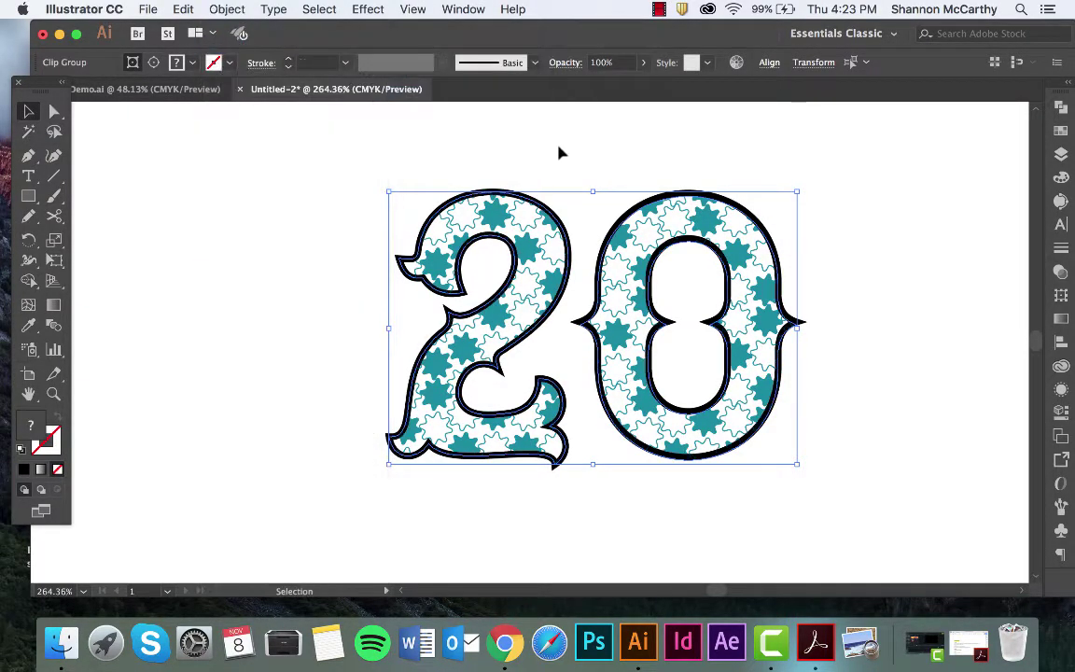
{"action": "left_click", "coordinate": [559, 152]}
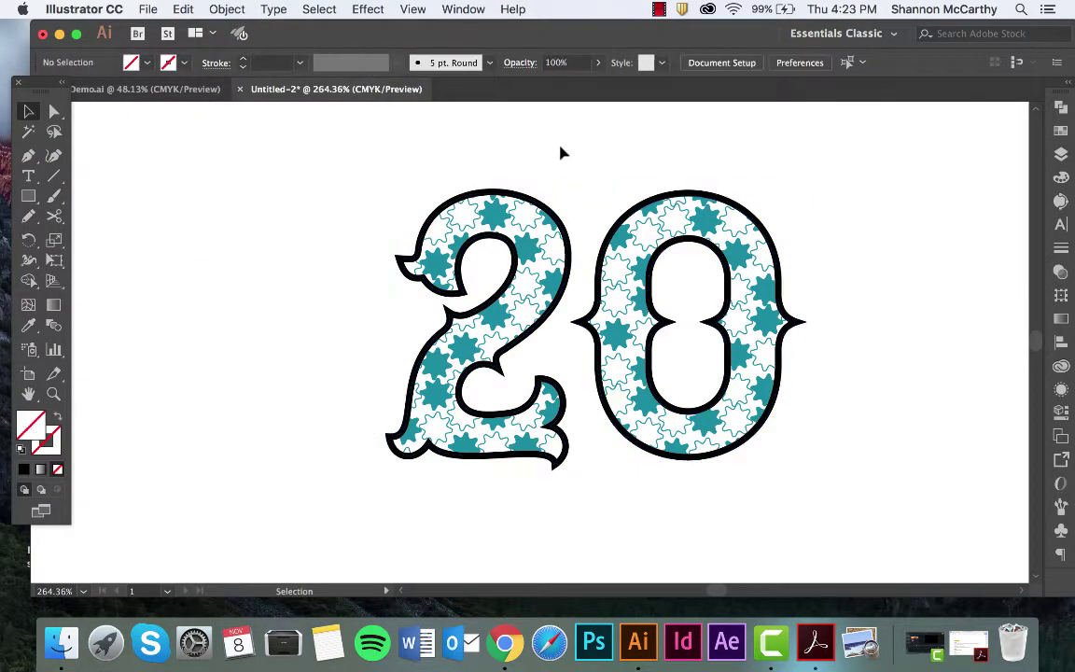
{"action": "left_click", "coordinate": [496, 194]}
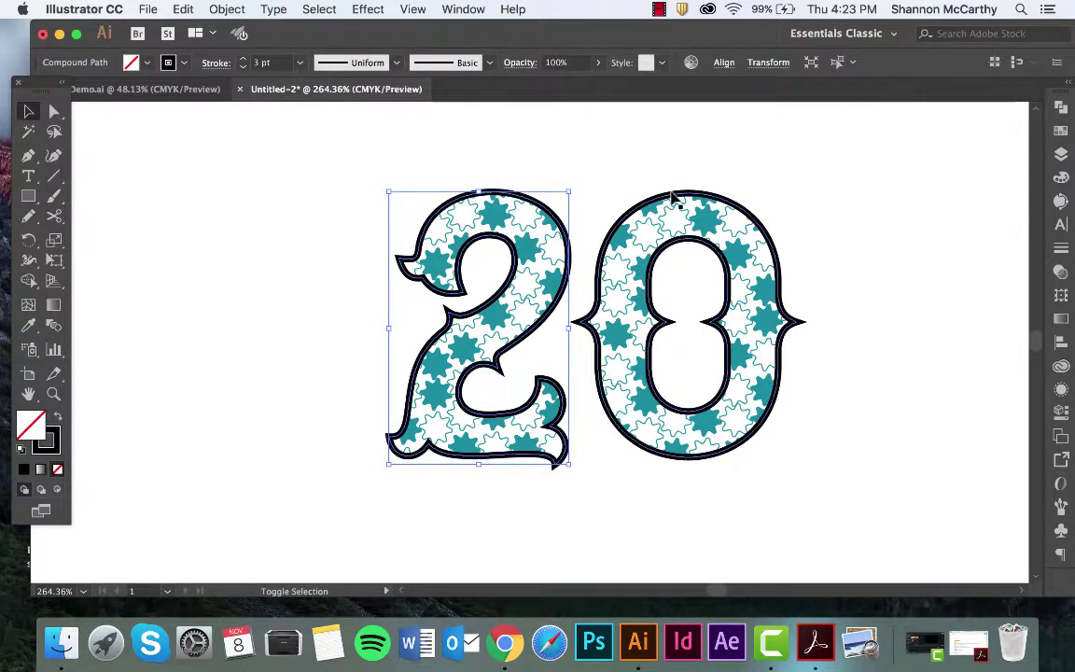
{"action": "left_click", "coordinate": [612, 186], "text": "shift"}
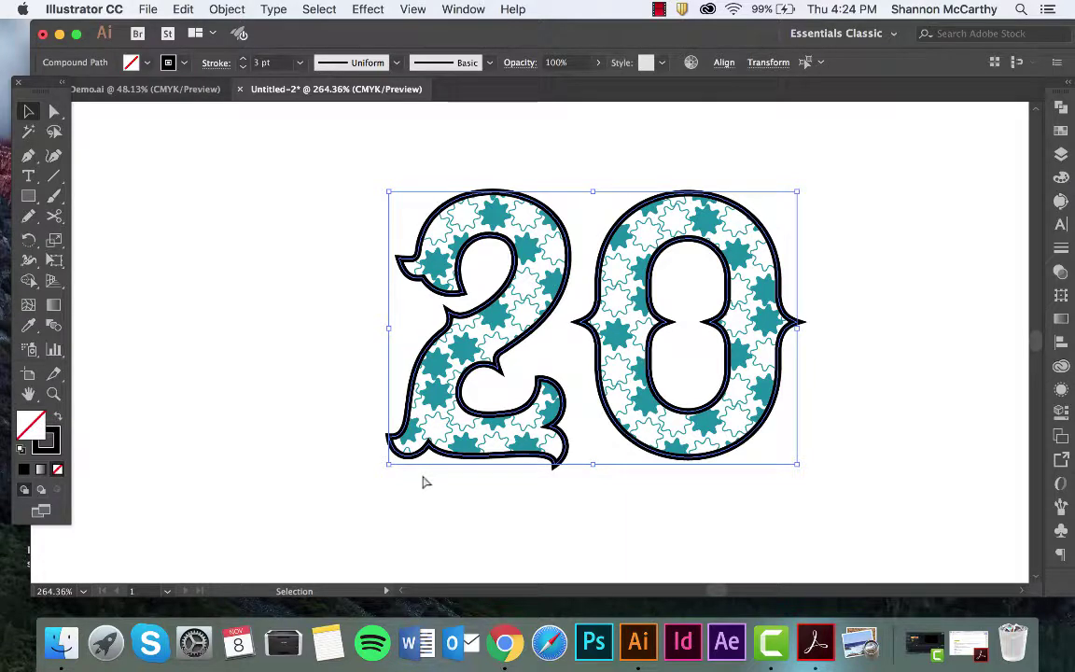
Zoom out and place a backup copy of the patterned 20 on the pasteboard.
{"action": "key", "text": "super+minus"}
{"action": "key", "text": "super+minus"}
{"action": "key", "text": "super+minus"}
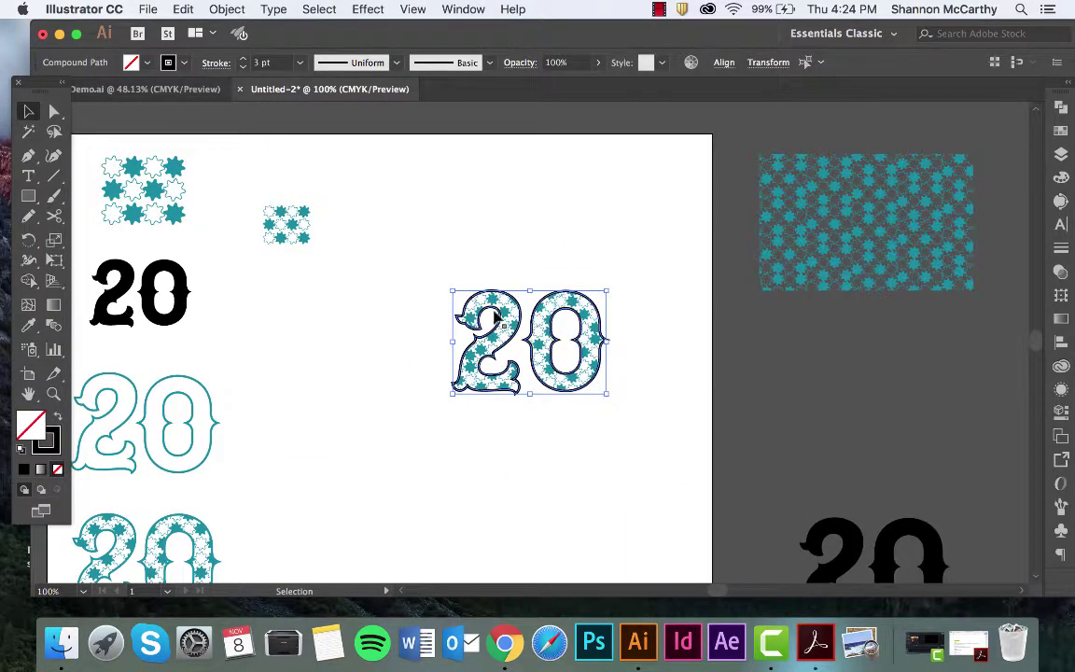
{"action": "left_click_drag", "start_coordinate": [431, 285], "coordinate": [886, 342], "text": "alt"}
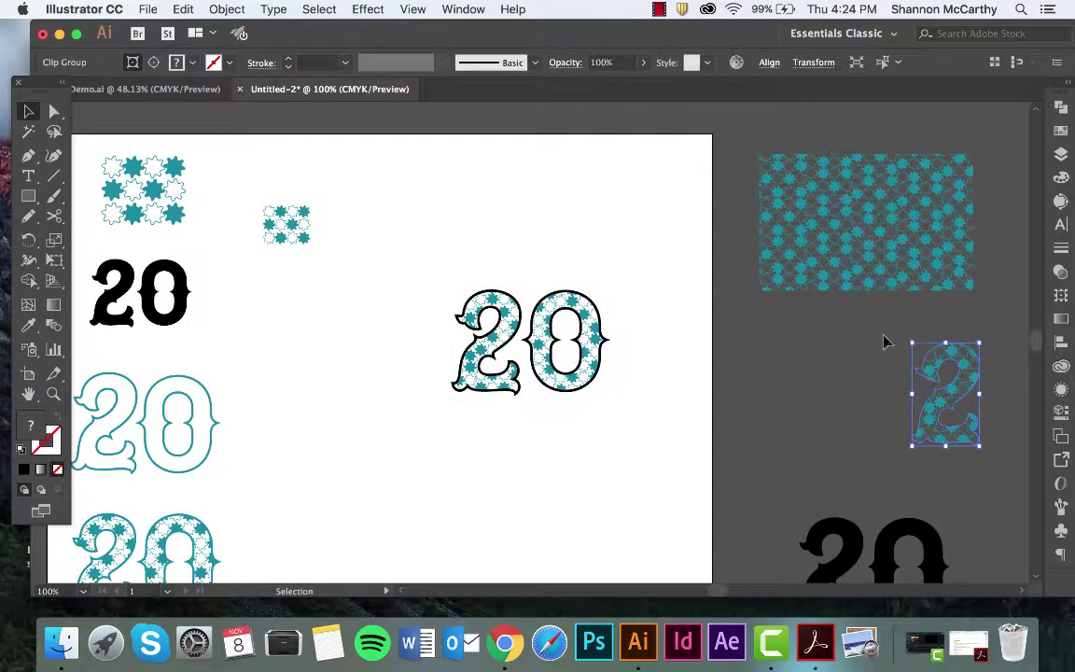
{"action": "key", "text": "super+z"}
{"action": "left_click_drag", "start_coordinate": [449, 232], "coordinate": [925, 380]}
{"action": "left_click", "coordinate": [444, 267]}
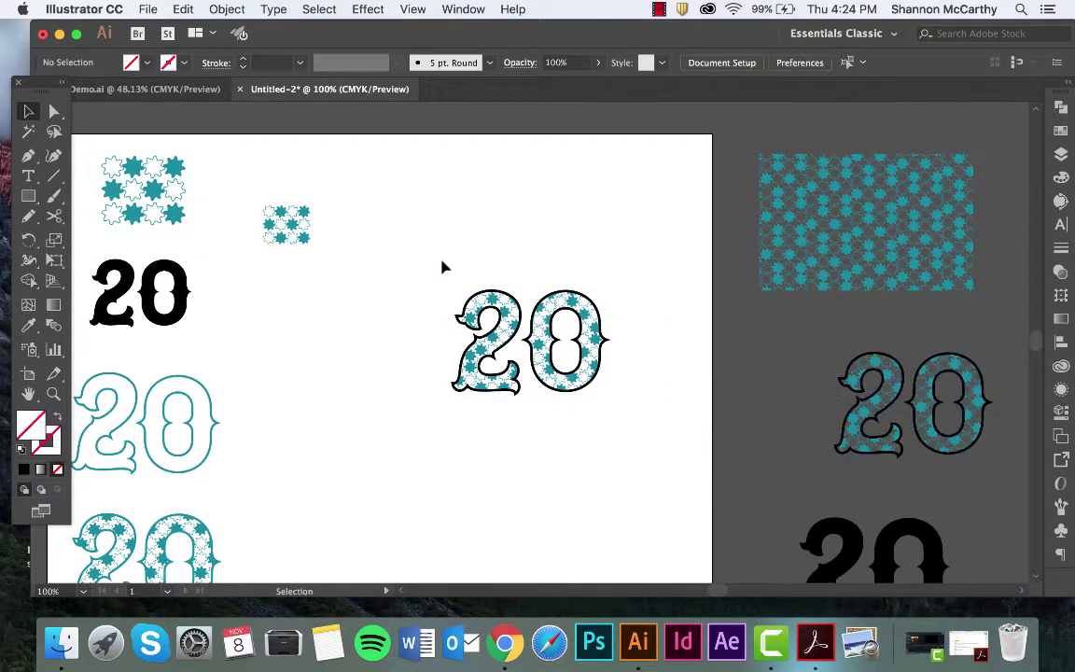
Expand the black outlines of the 2 and 0 with Stroke only, leaving Fill unchecked.
{"action": "left_click_drag", "start_coordinate": [444, 268], "coordinate": [467, 303]}
{"action": "left_click", "coordinate": [468, 304]}
{"action": "left_click", "coordinate": [557, 297], "text": "shift"}
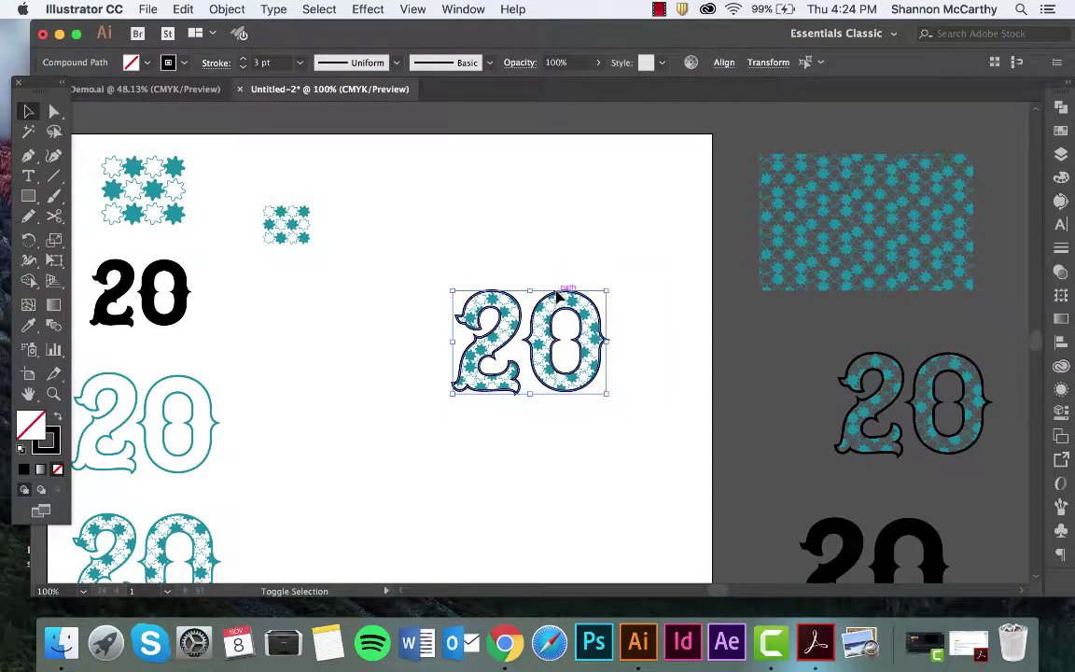
{"action": "left_click", "coordinate": [227, 9]}
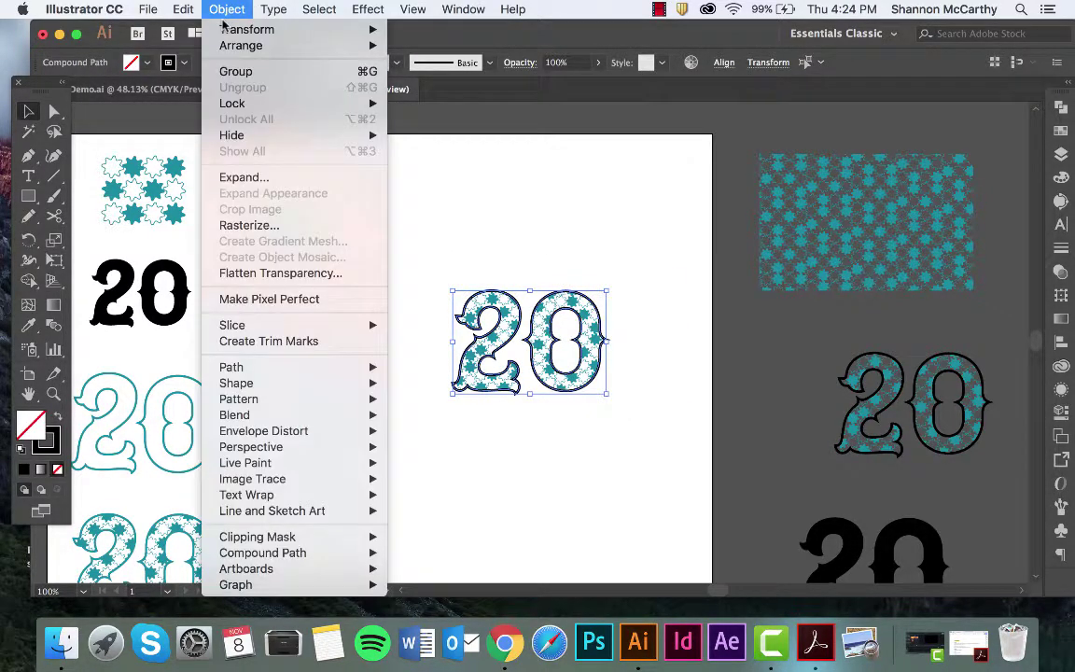
{"action": "left_click", "coordinate": [221, 176]}
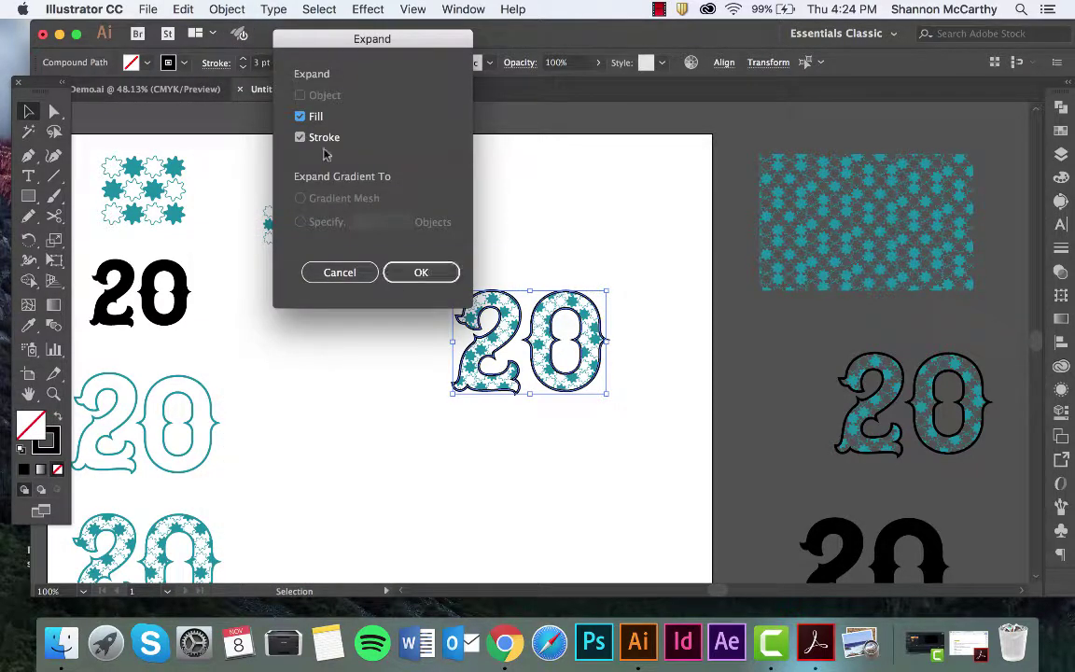
{"action": "left_click", "coordinate": [300, 115]}
{"action": "left_click", "coordinate": [421, 271]}
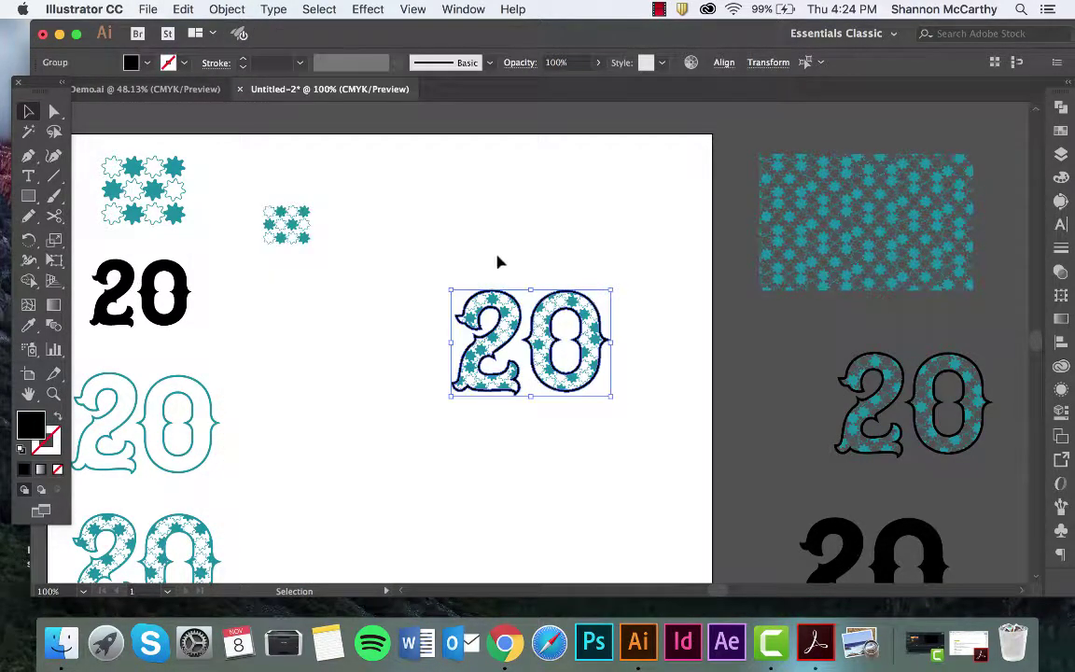
{"action": "left_click", "coordinate": [558, 252]}
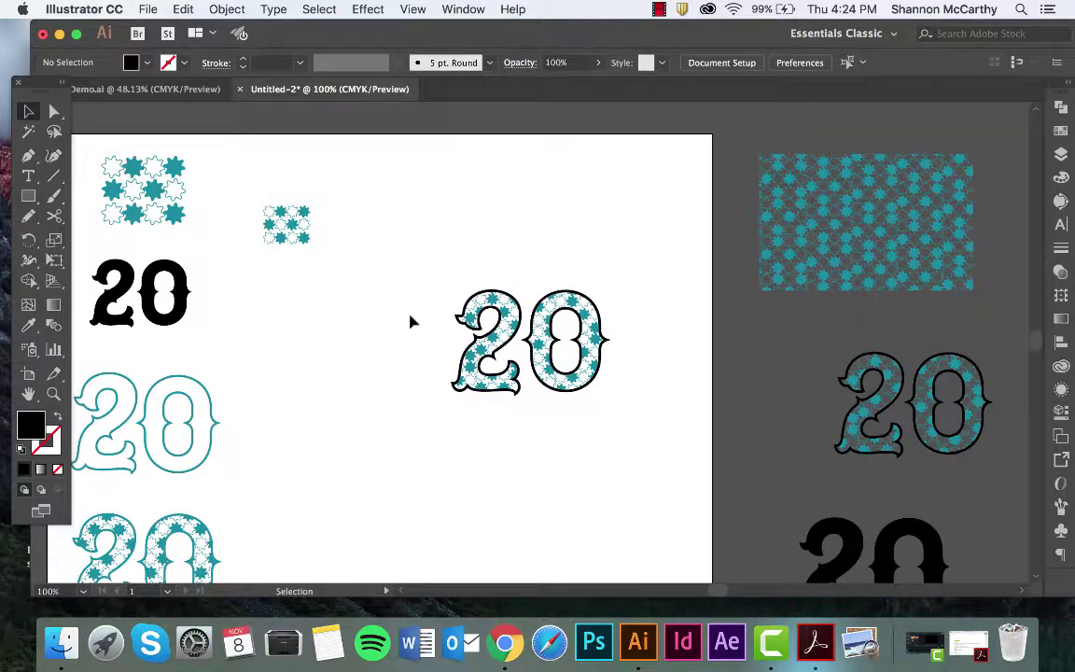
Select the teal-outlined 0 and show the Swatches panel with the stars pattern swatch.
{"action": "left_click", "coordinate": [157, 268]}
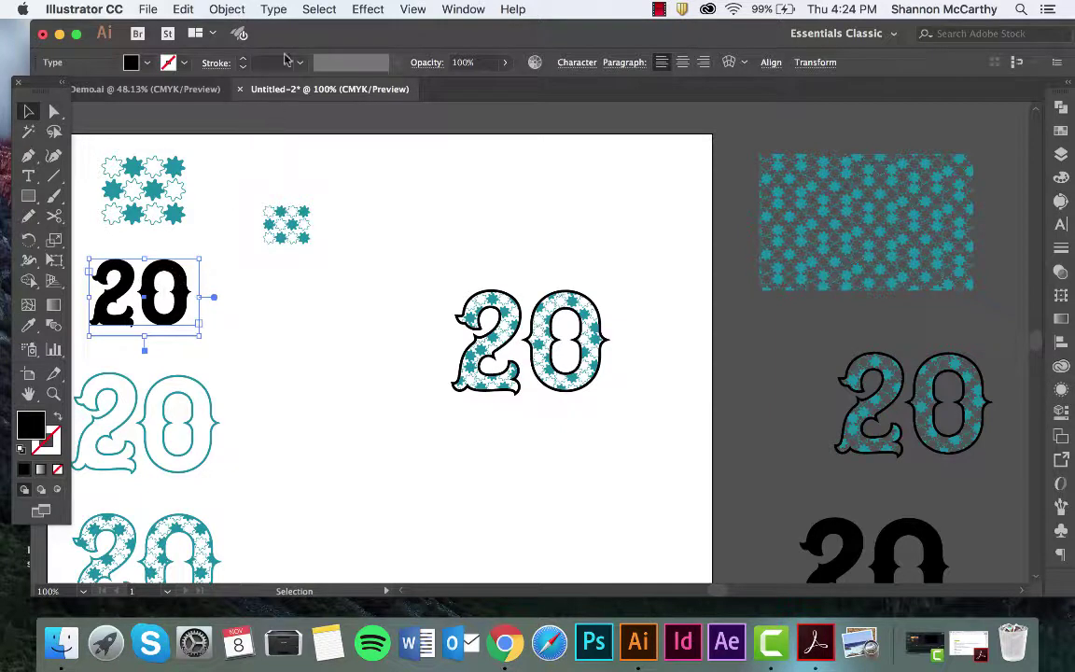
{"action": "left_click", "coordinate": [145, 421]}
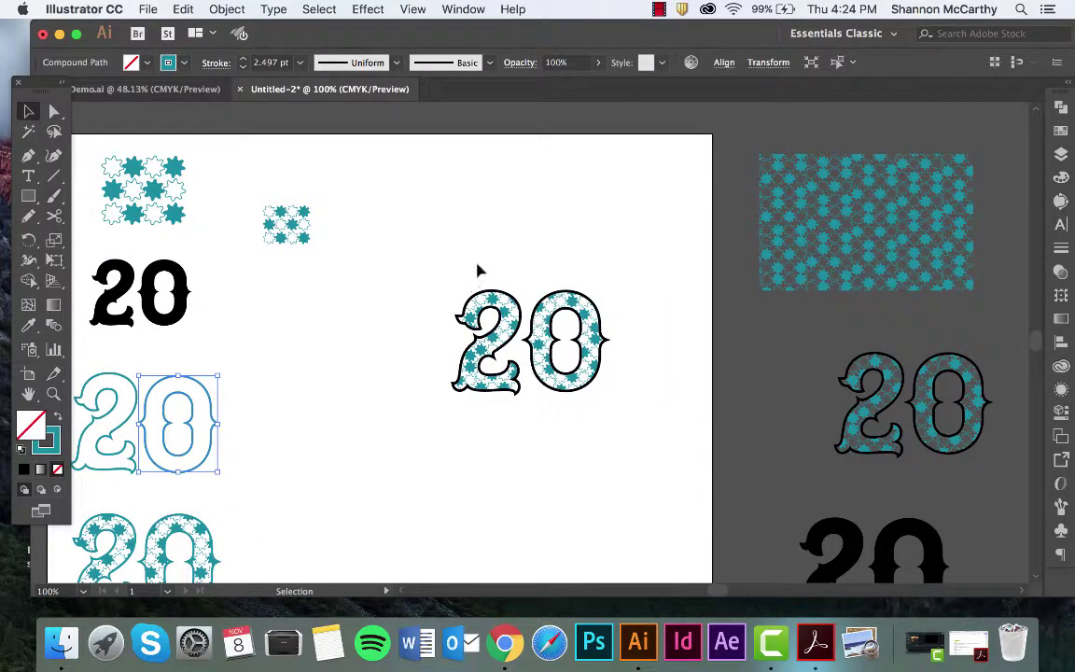
{"action": "left_click", "coordinate": [1060, 132]}
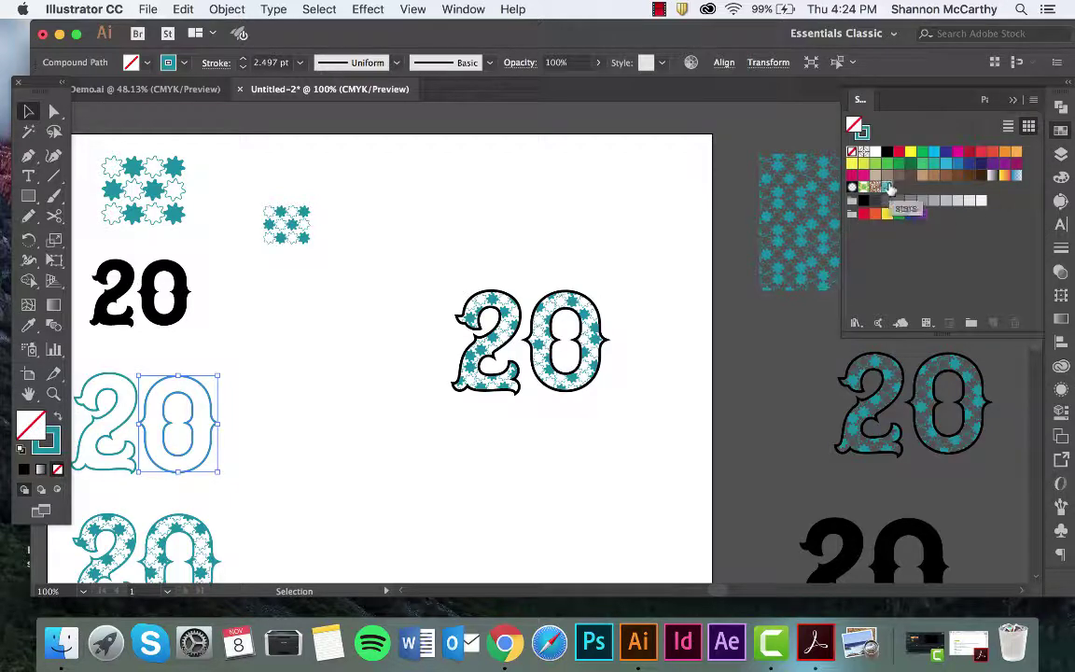
Apply the stars pattern swatch to the teal 0, review its Pattern Options, and click Done.
{"action": "double_click", "coordinate": [889, 187]}
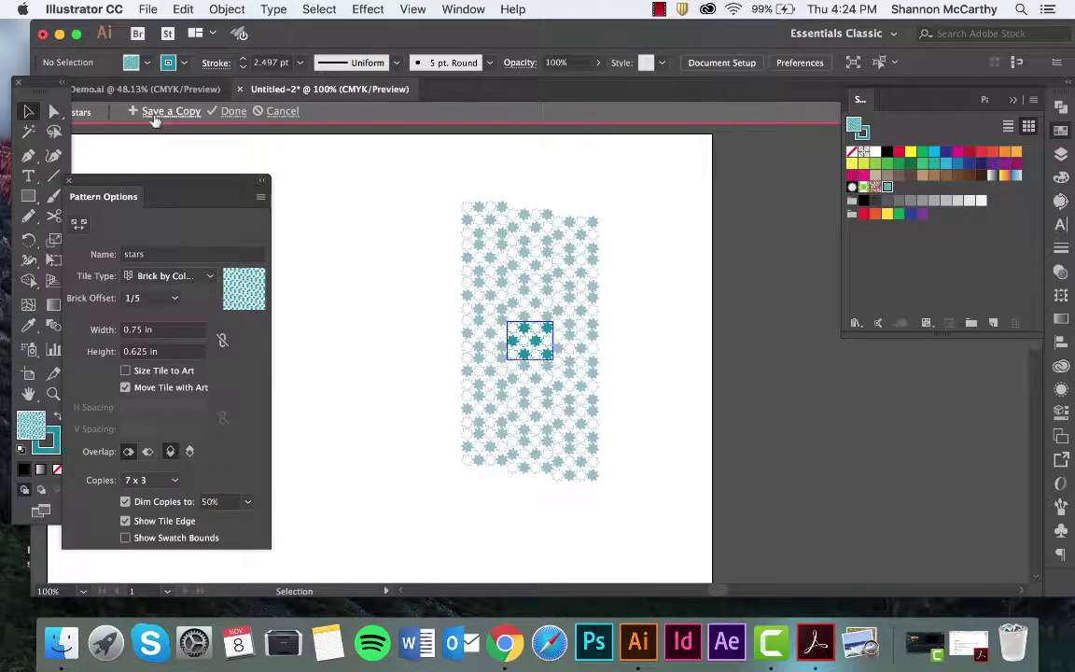
{"action": "left_click", "coordinate": [279, 113]}
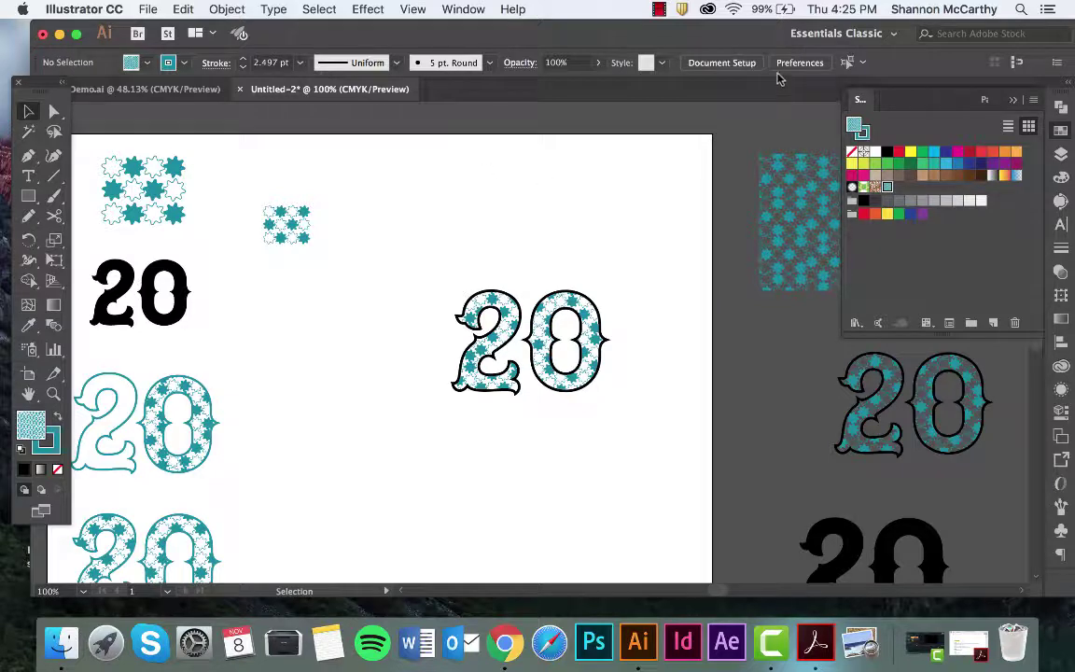